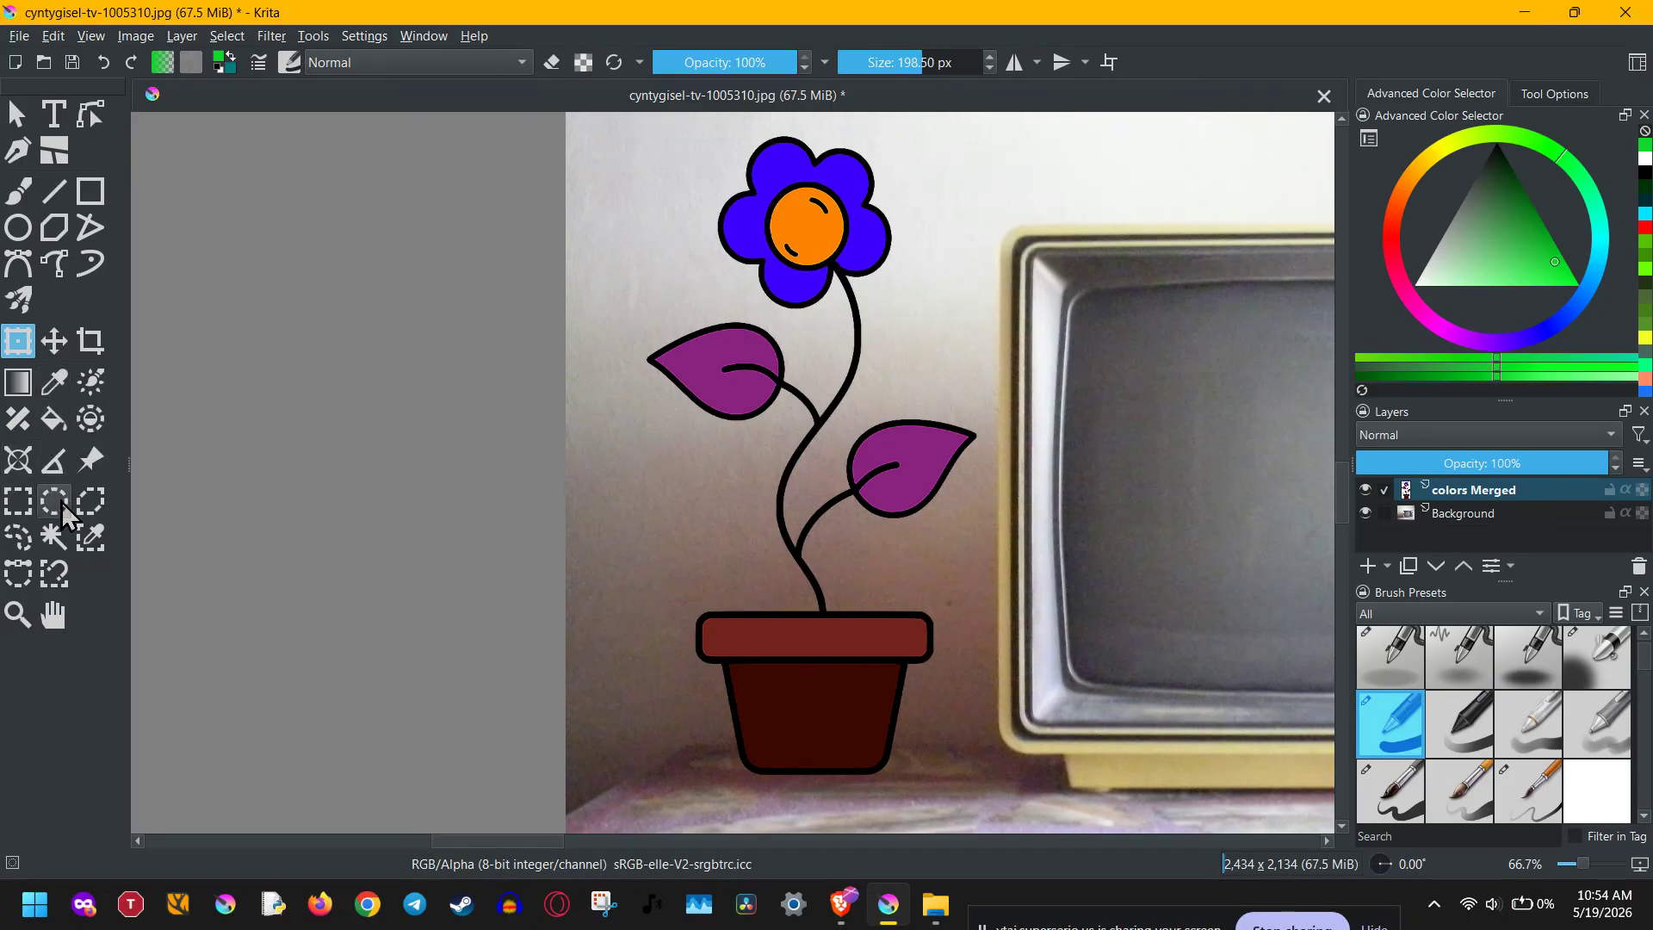
Select the empty area around the potted flower on the colors Merged layer with the Contiguous Selection tool
left_click(54, 538)
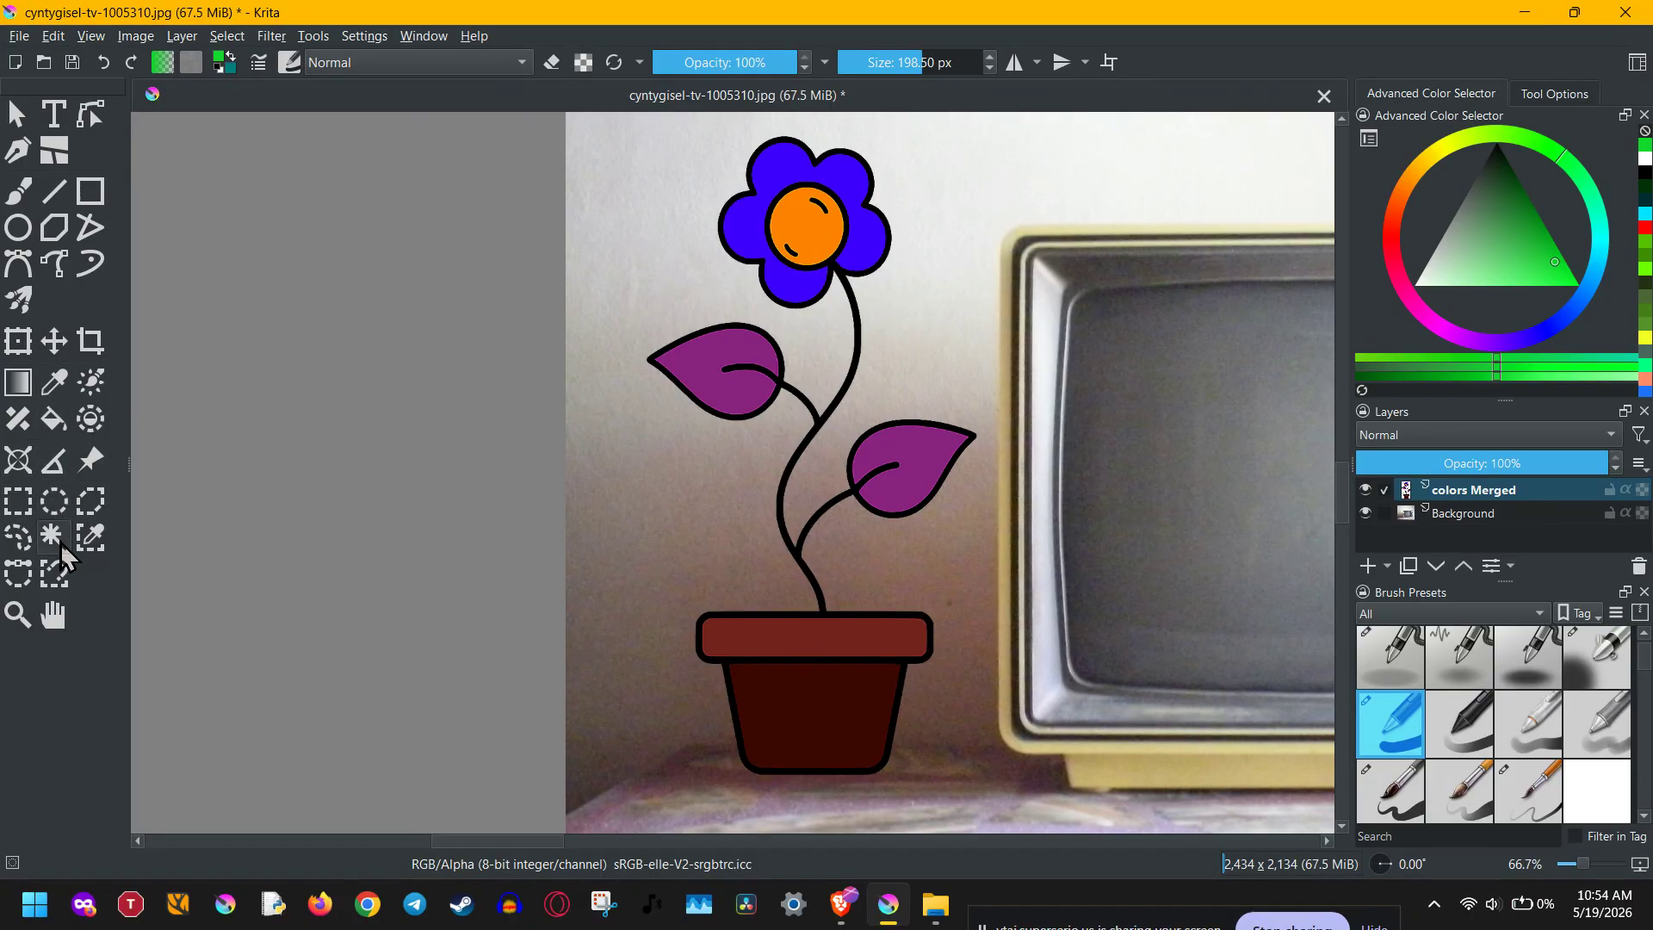
left_click(640, 480)
scroll(704, 480, "down", 2)
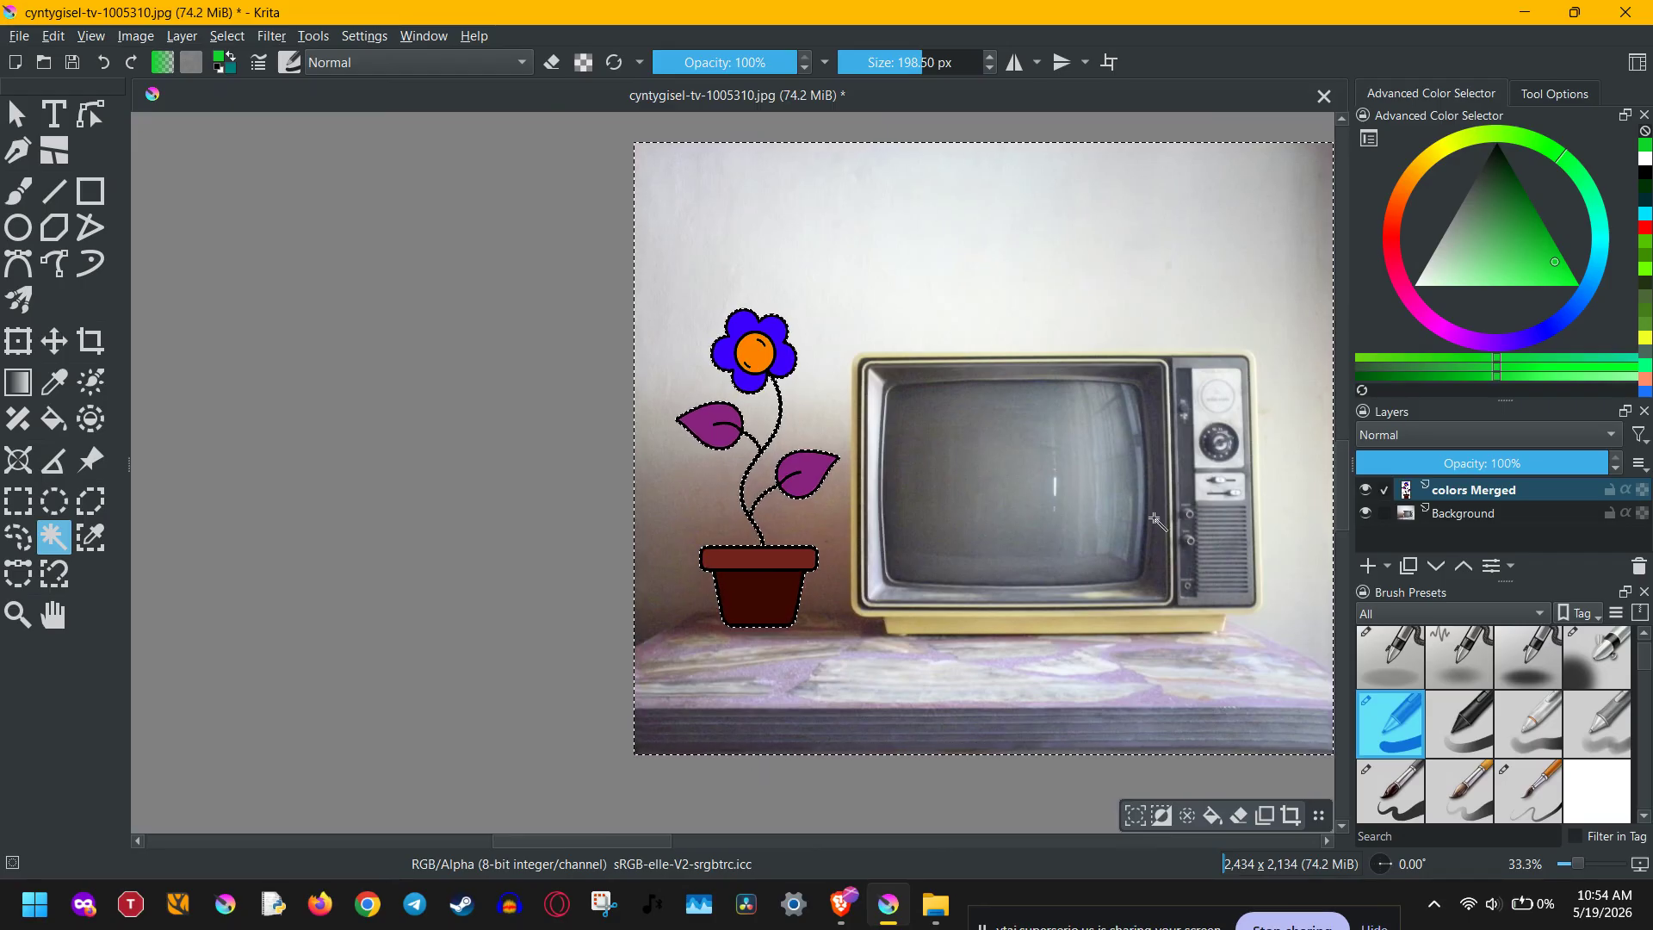
Examine the selection outline around the flower, leaves and pot against the television photo
left_click_drag(1209, 533, 994, 547)
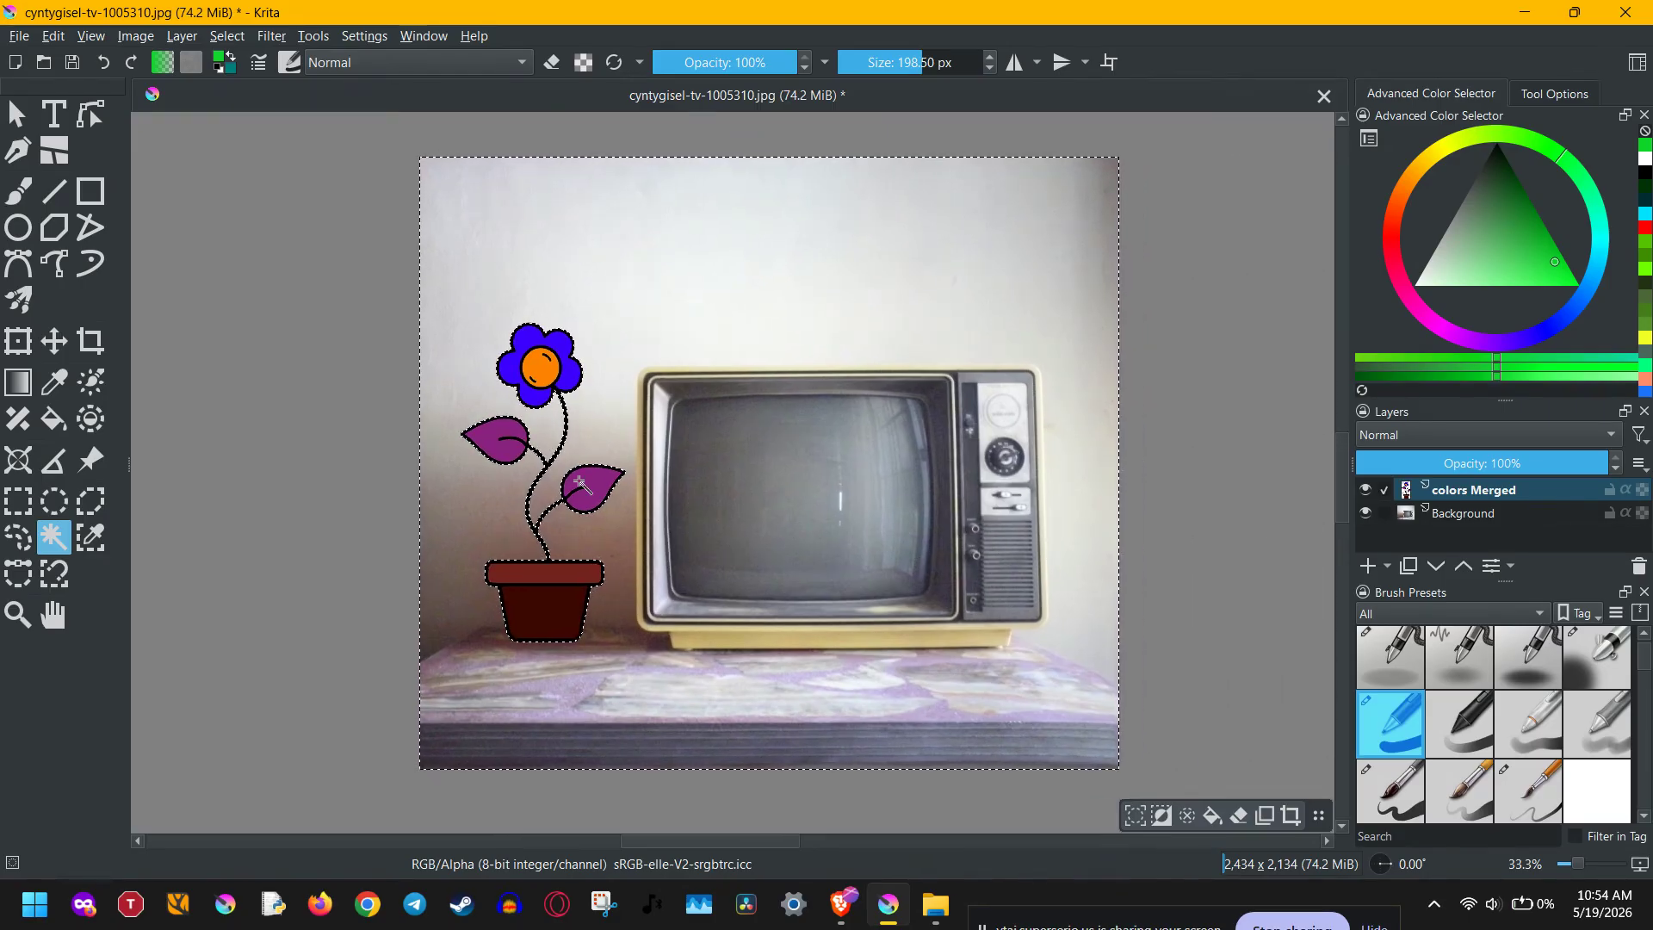
scroll(580, 482, "up", 3)
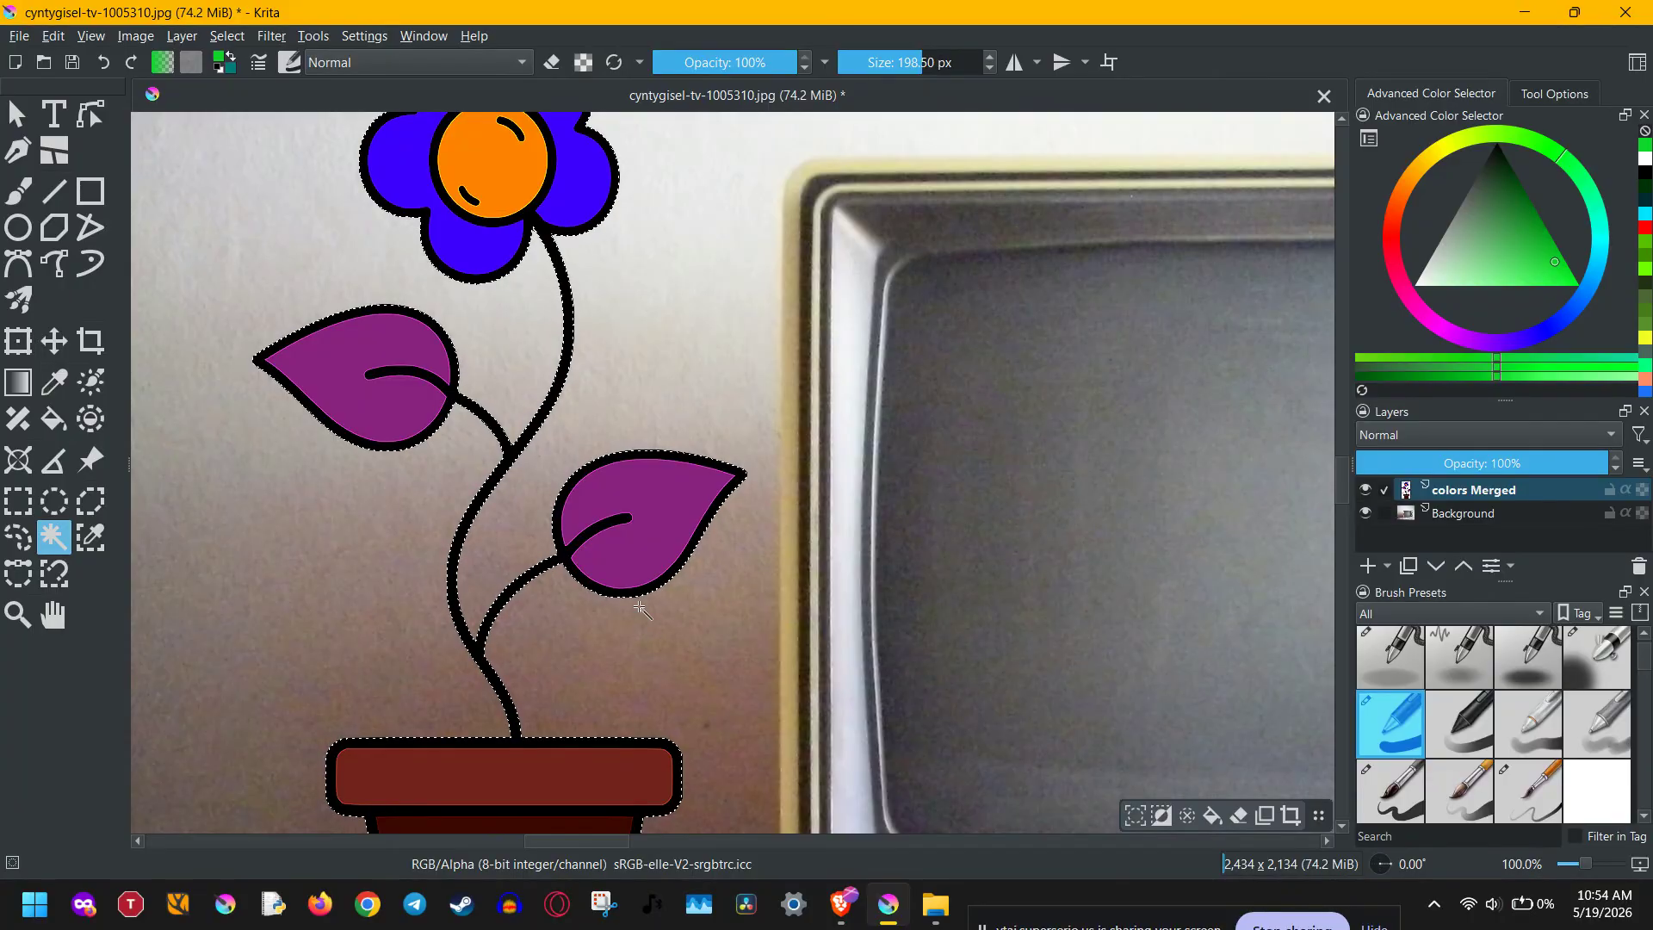
scroll(640, 608, "down", 1)
scroll(746, 467, "down", 2)
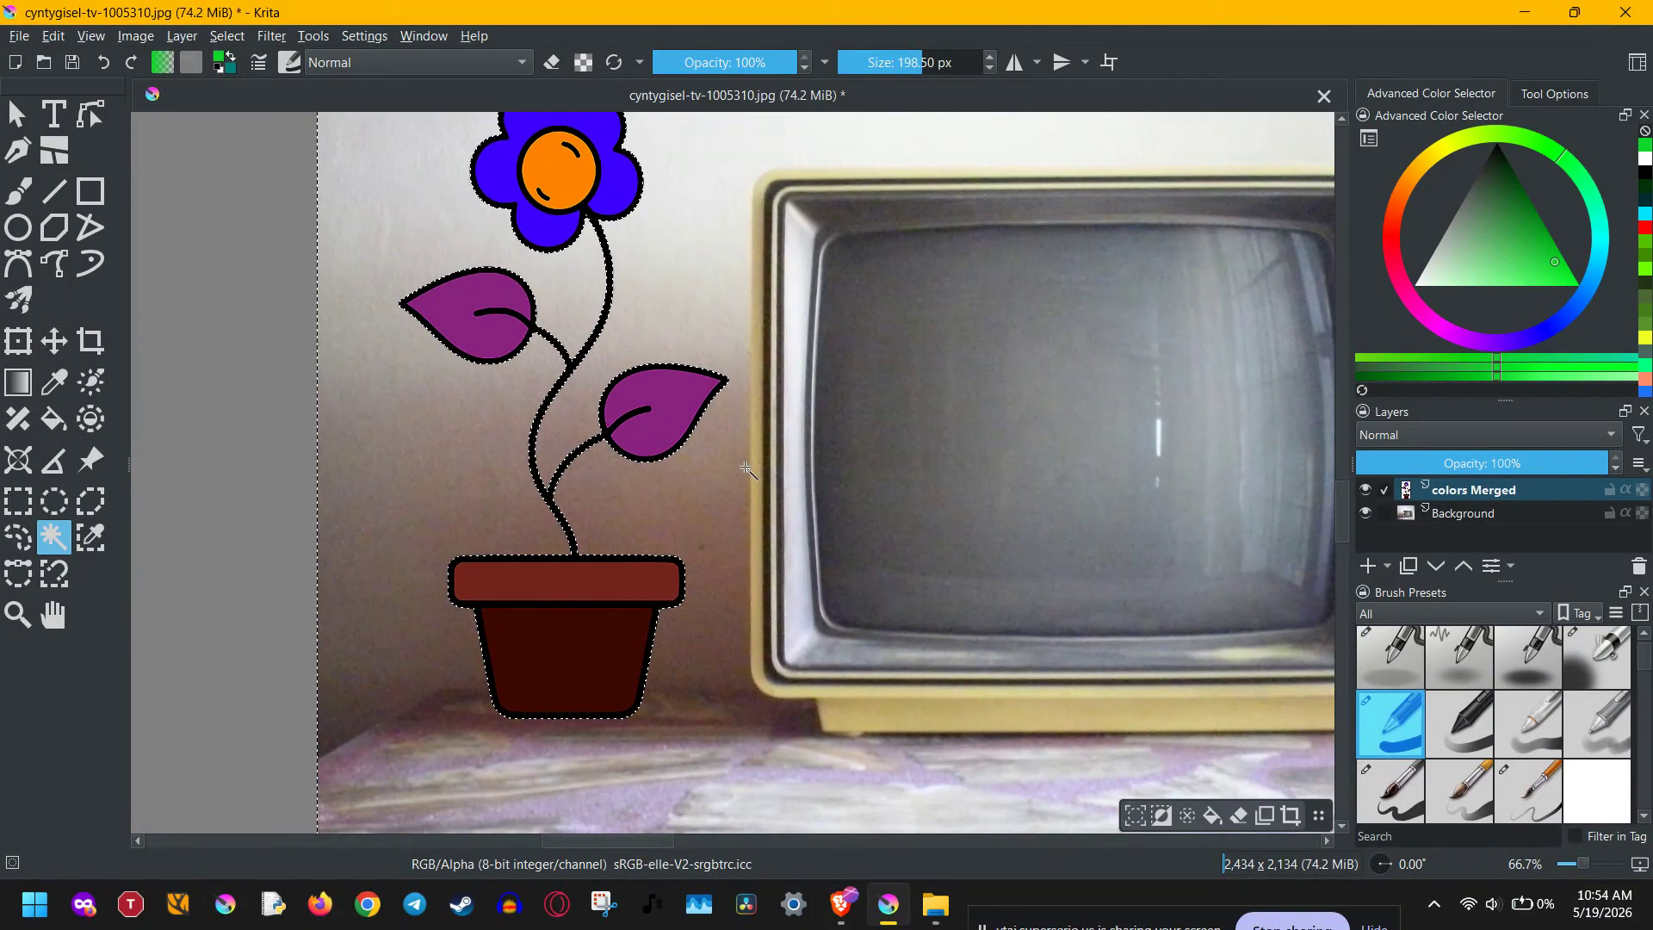
scroll(745, 468, "down", 1)
left_click_drag(1019, 545, 637, 486)
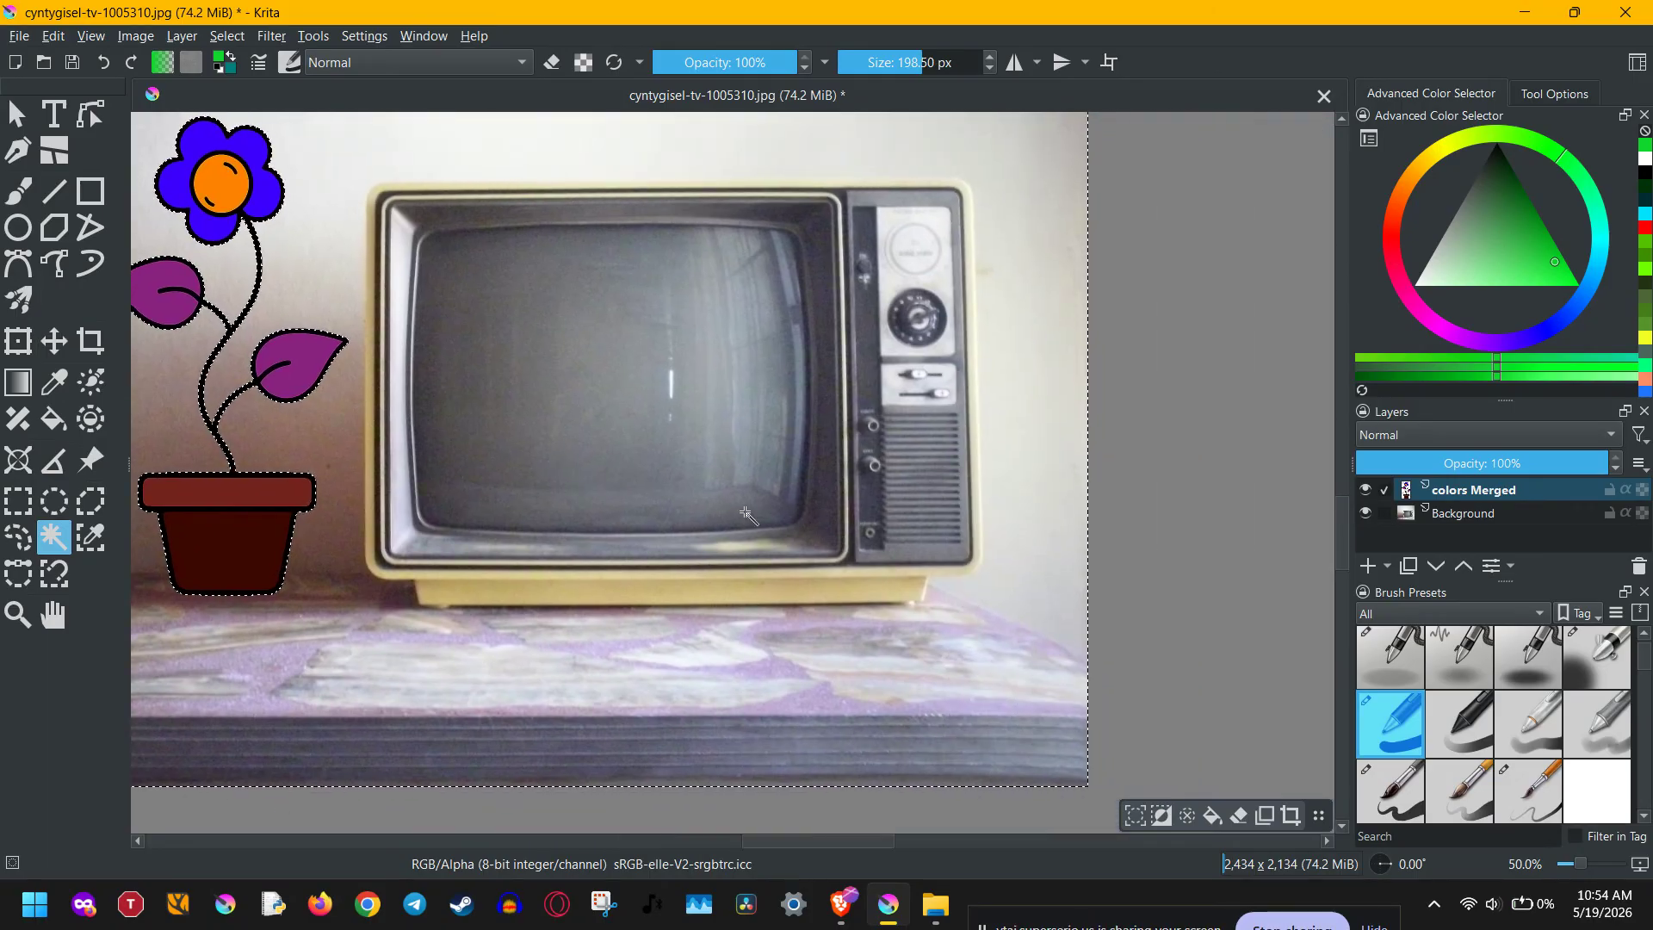
left_click_drag(591, 324, 903, 425)
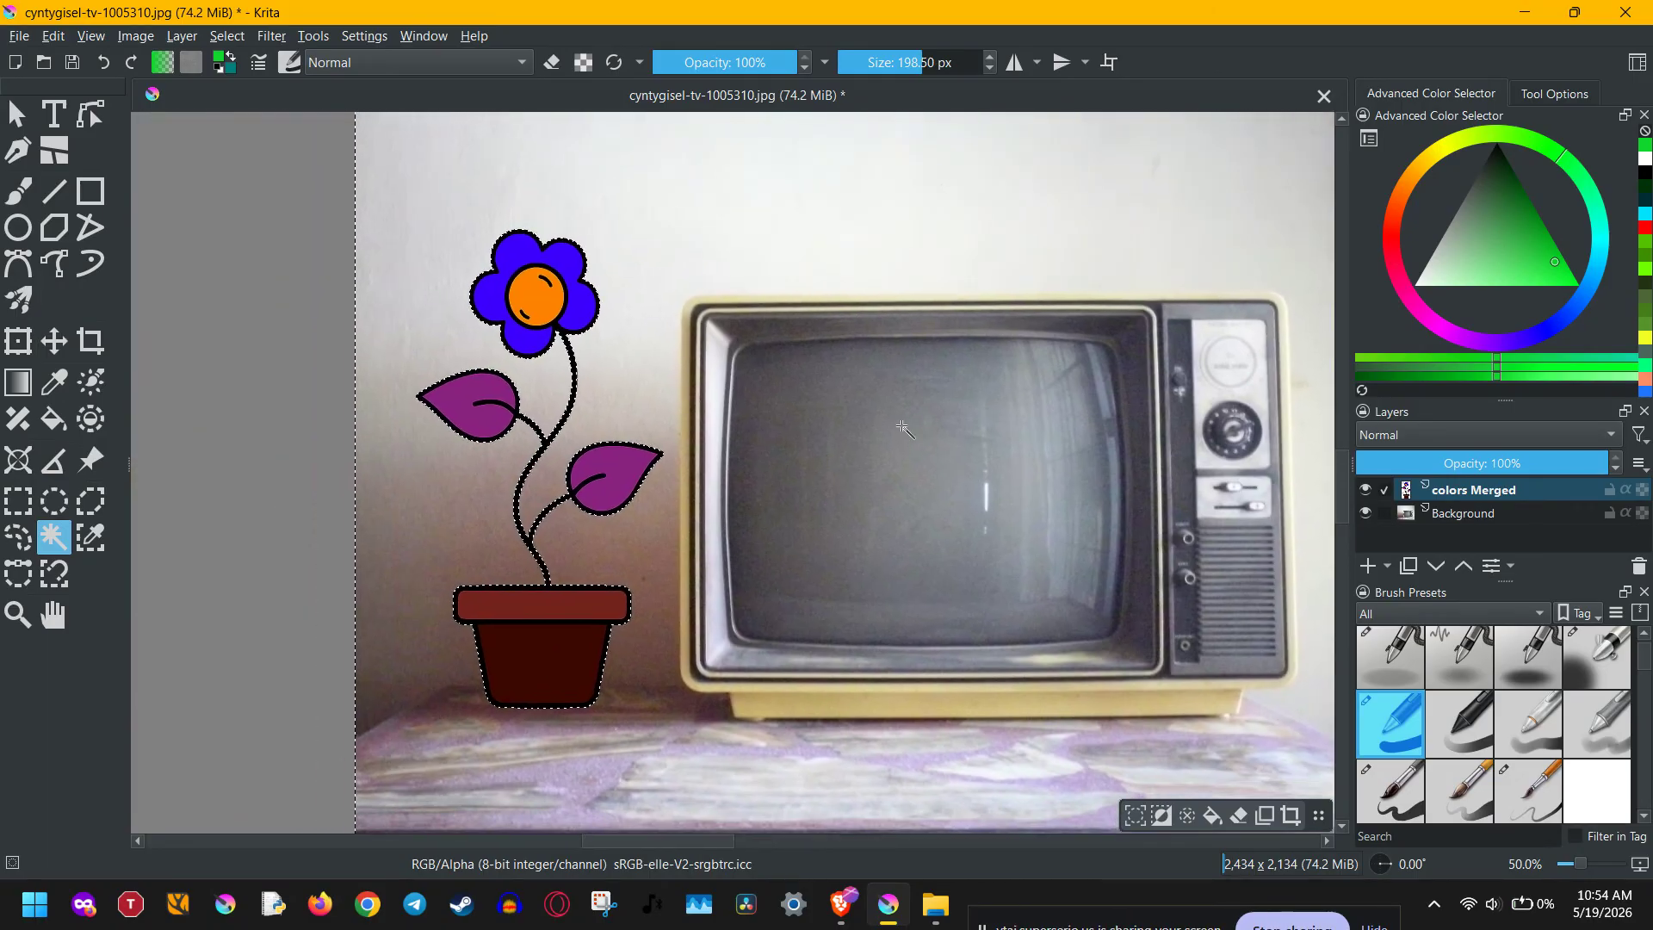
scroll(903, 425, "down", 1)
left_click_drag(904, 512, 756, 555)
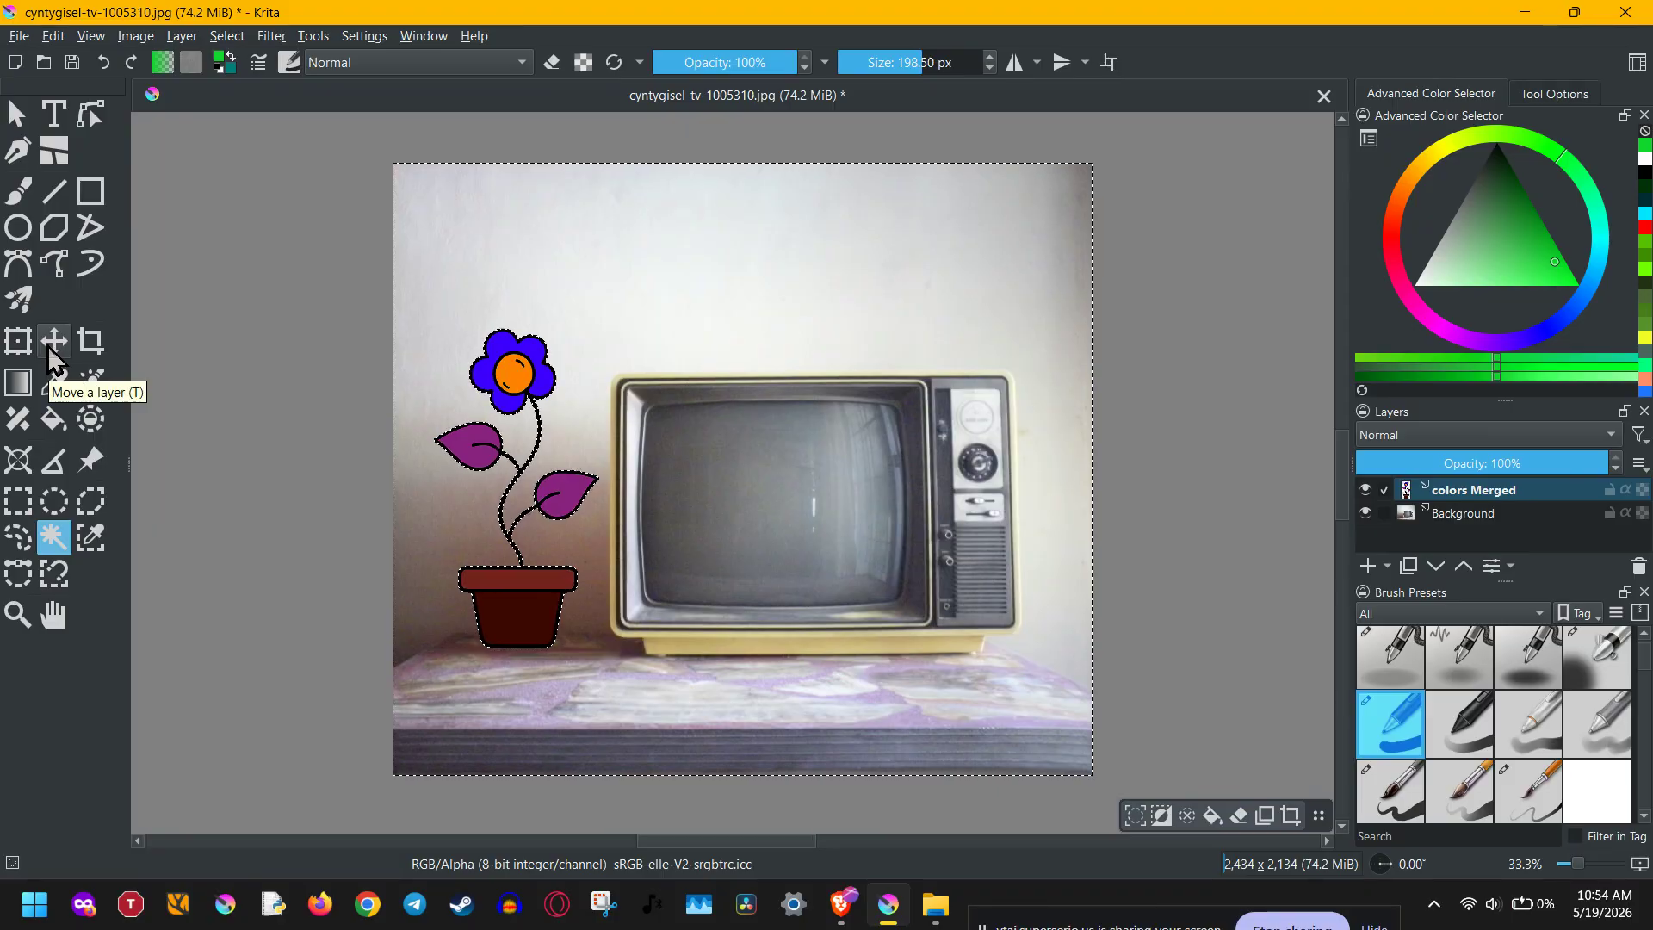
Try a Gaussian Blur on the Background layer with linked horizontal and vertical radii of 231.35 px
left_click(1463, 513)
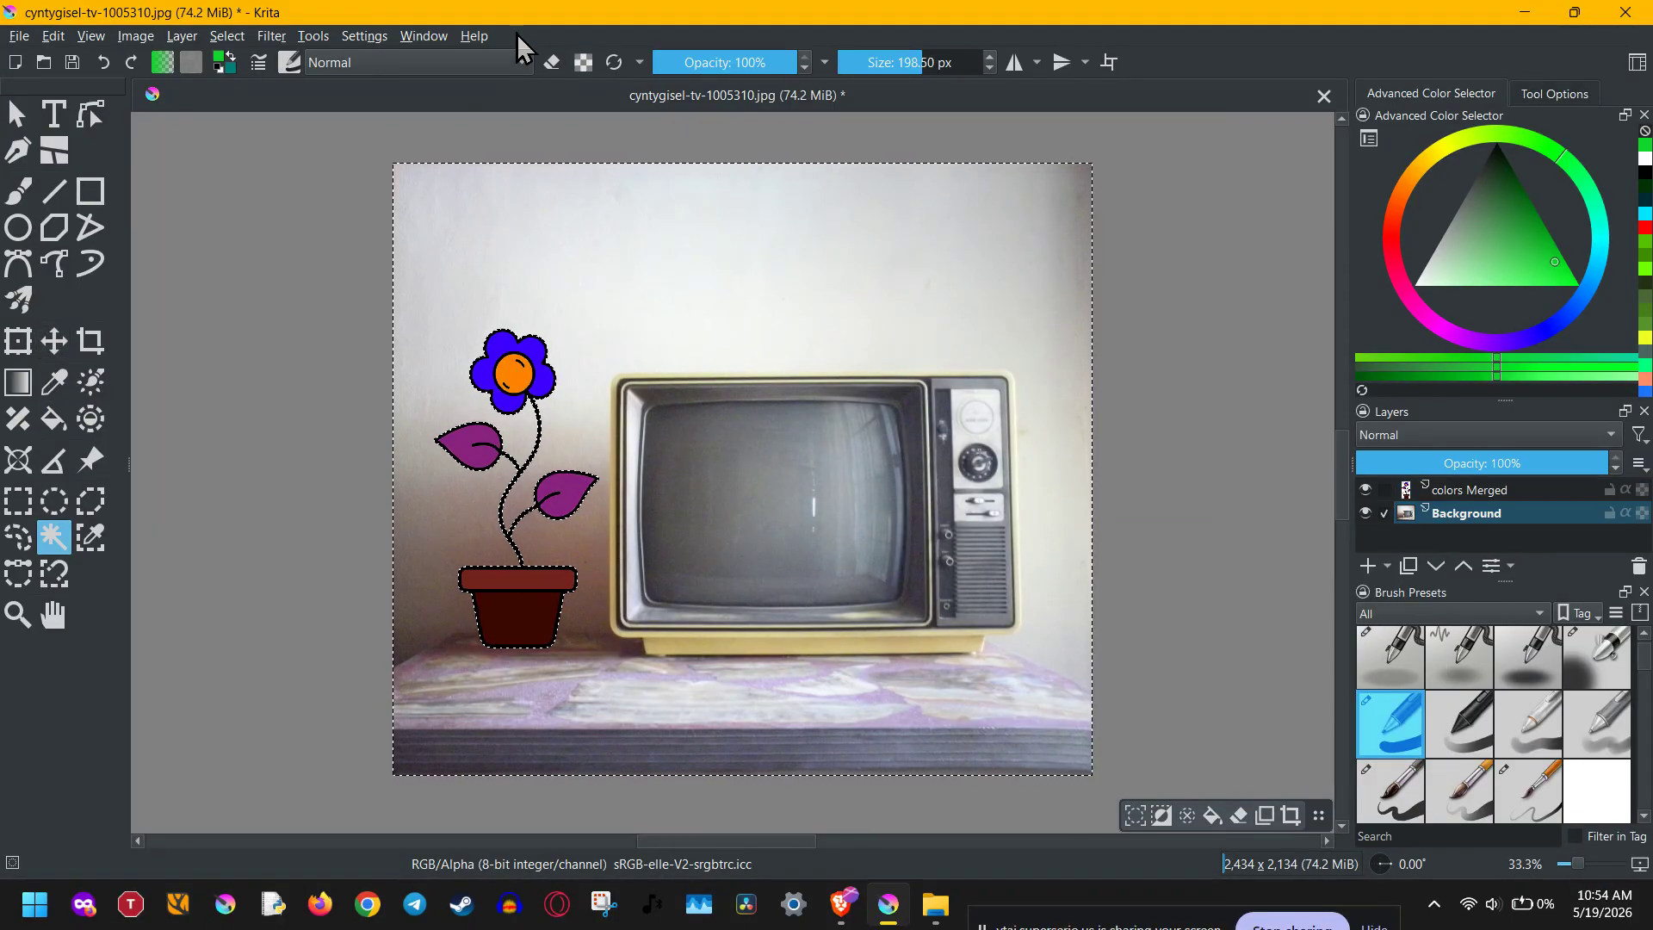
left_click(269, 36)
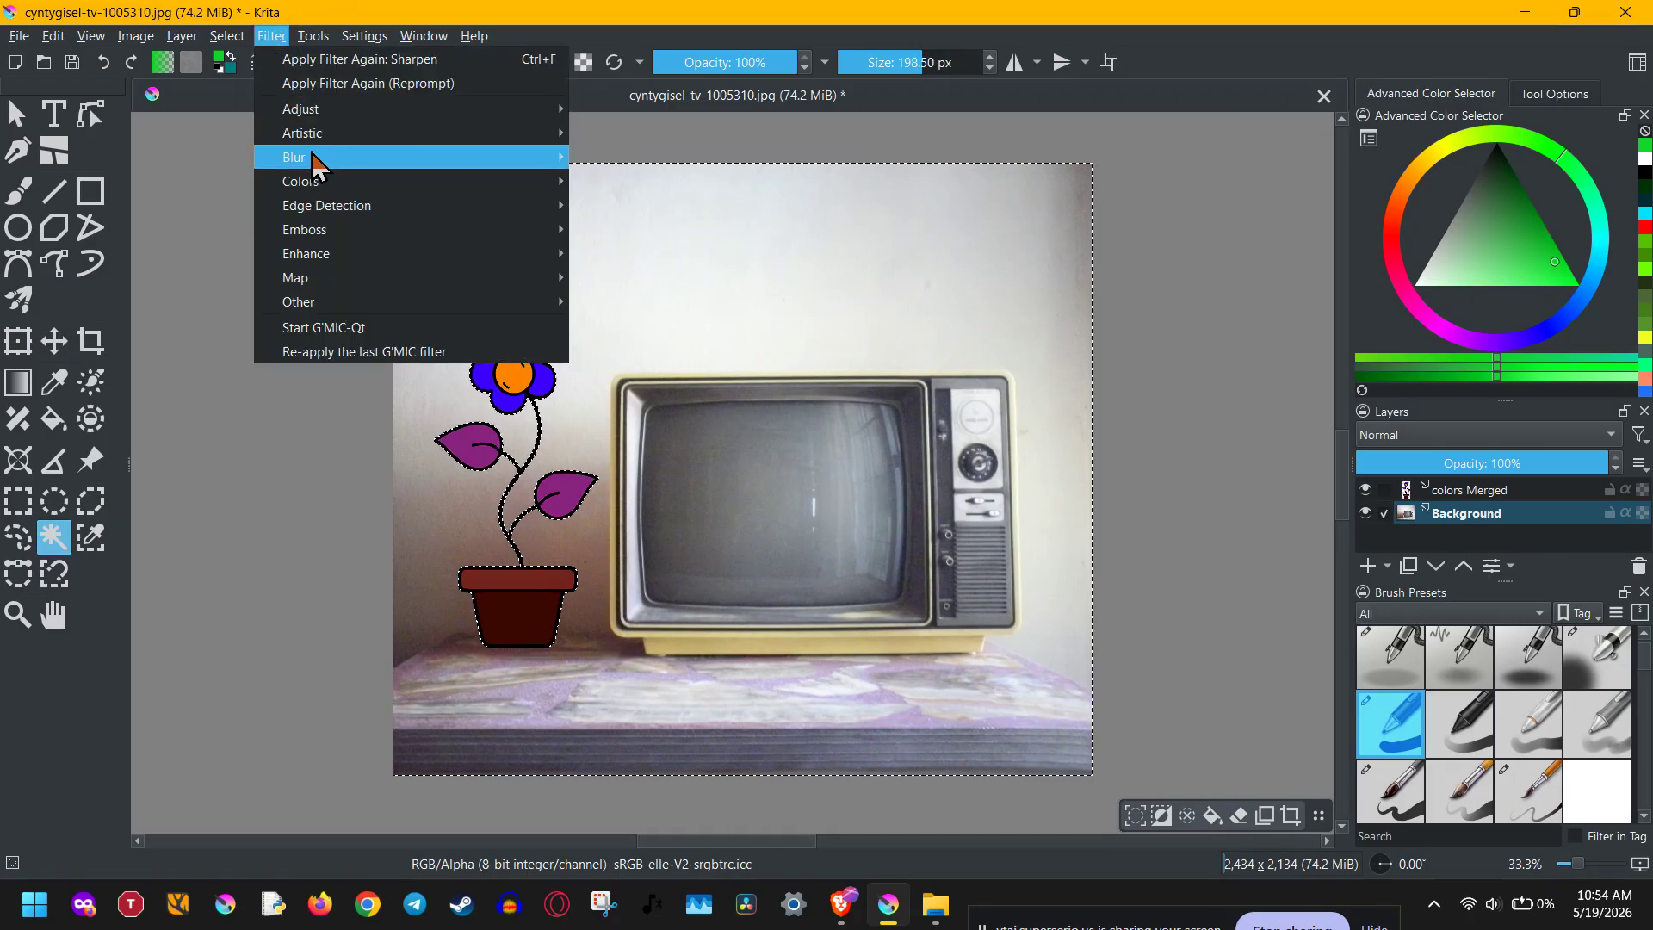
mouse_move(311, 157)
left_click(632, 182)
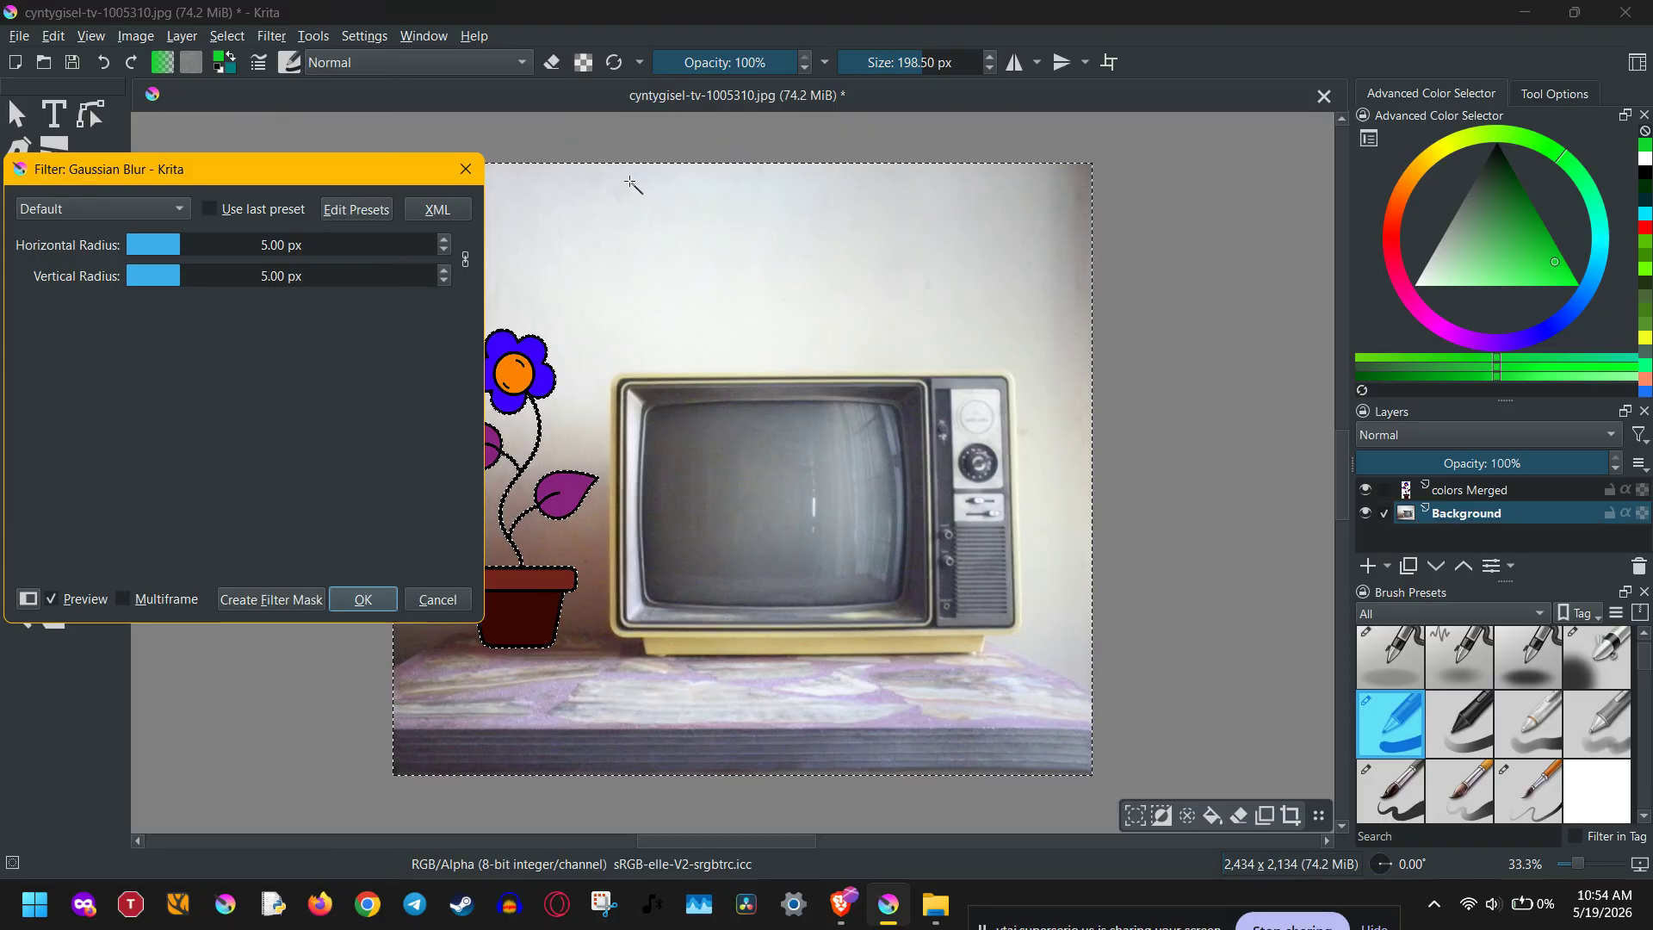
left_click(318, 245)
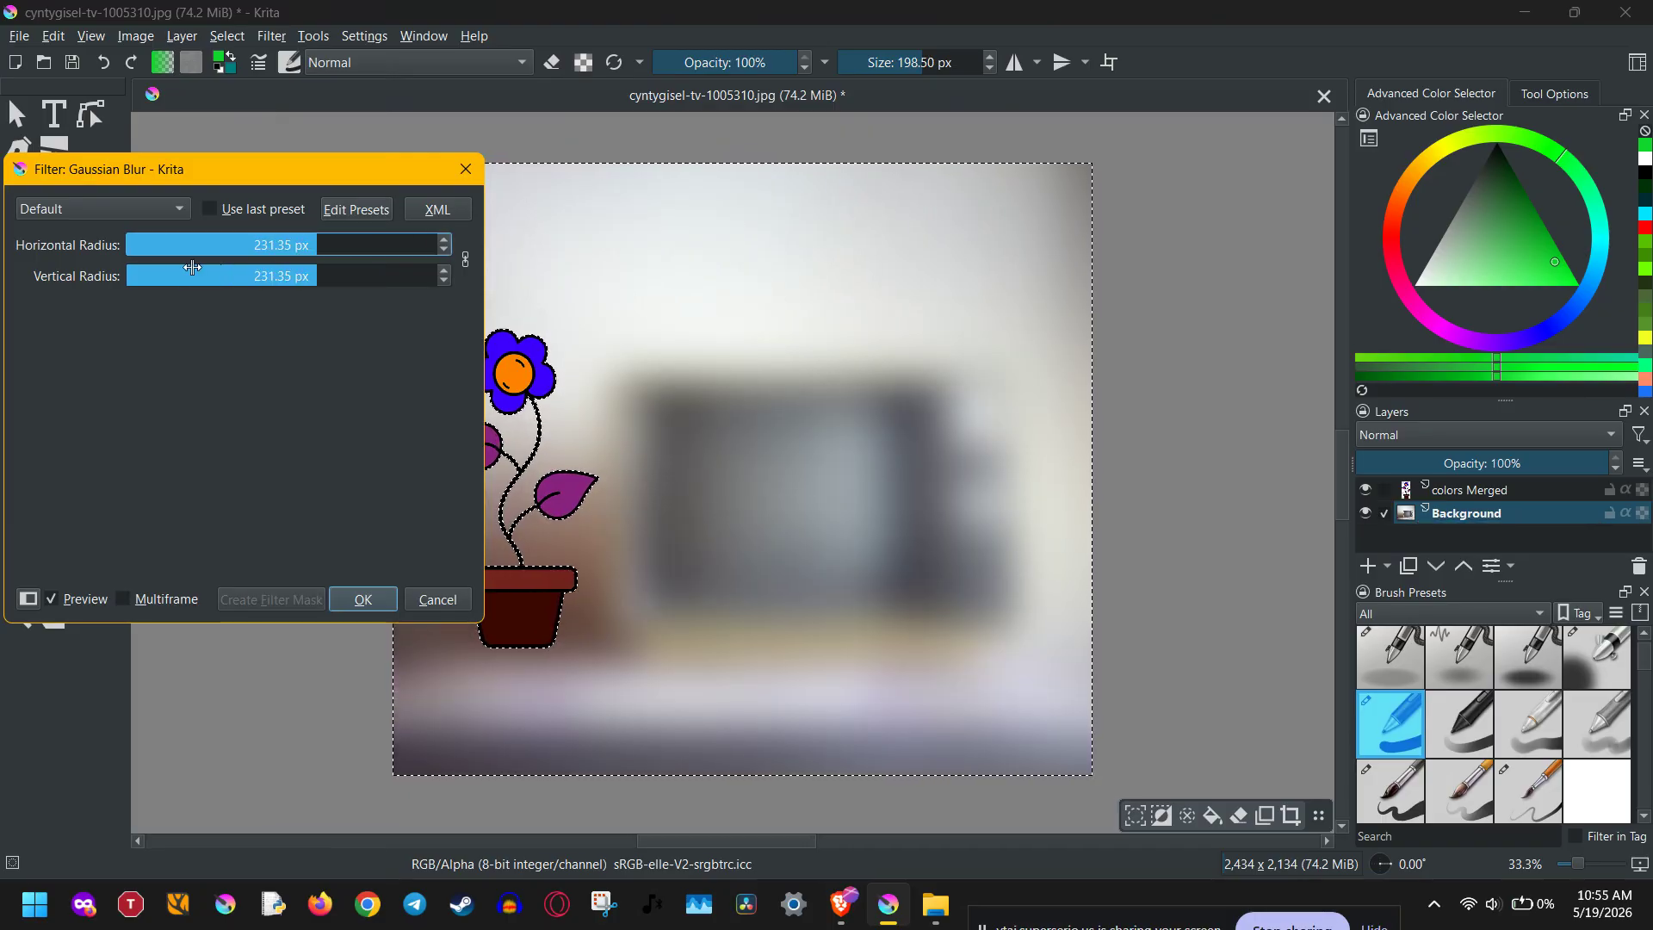
Unlink the blur radii and try a horizontal radius of 79.82 px with a vertical radius of 1.70 px
left_click(466, 259)
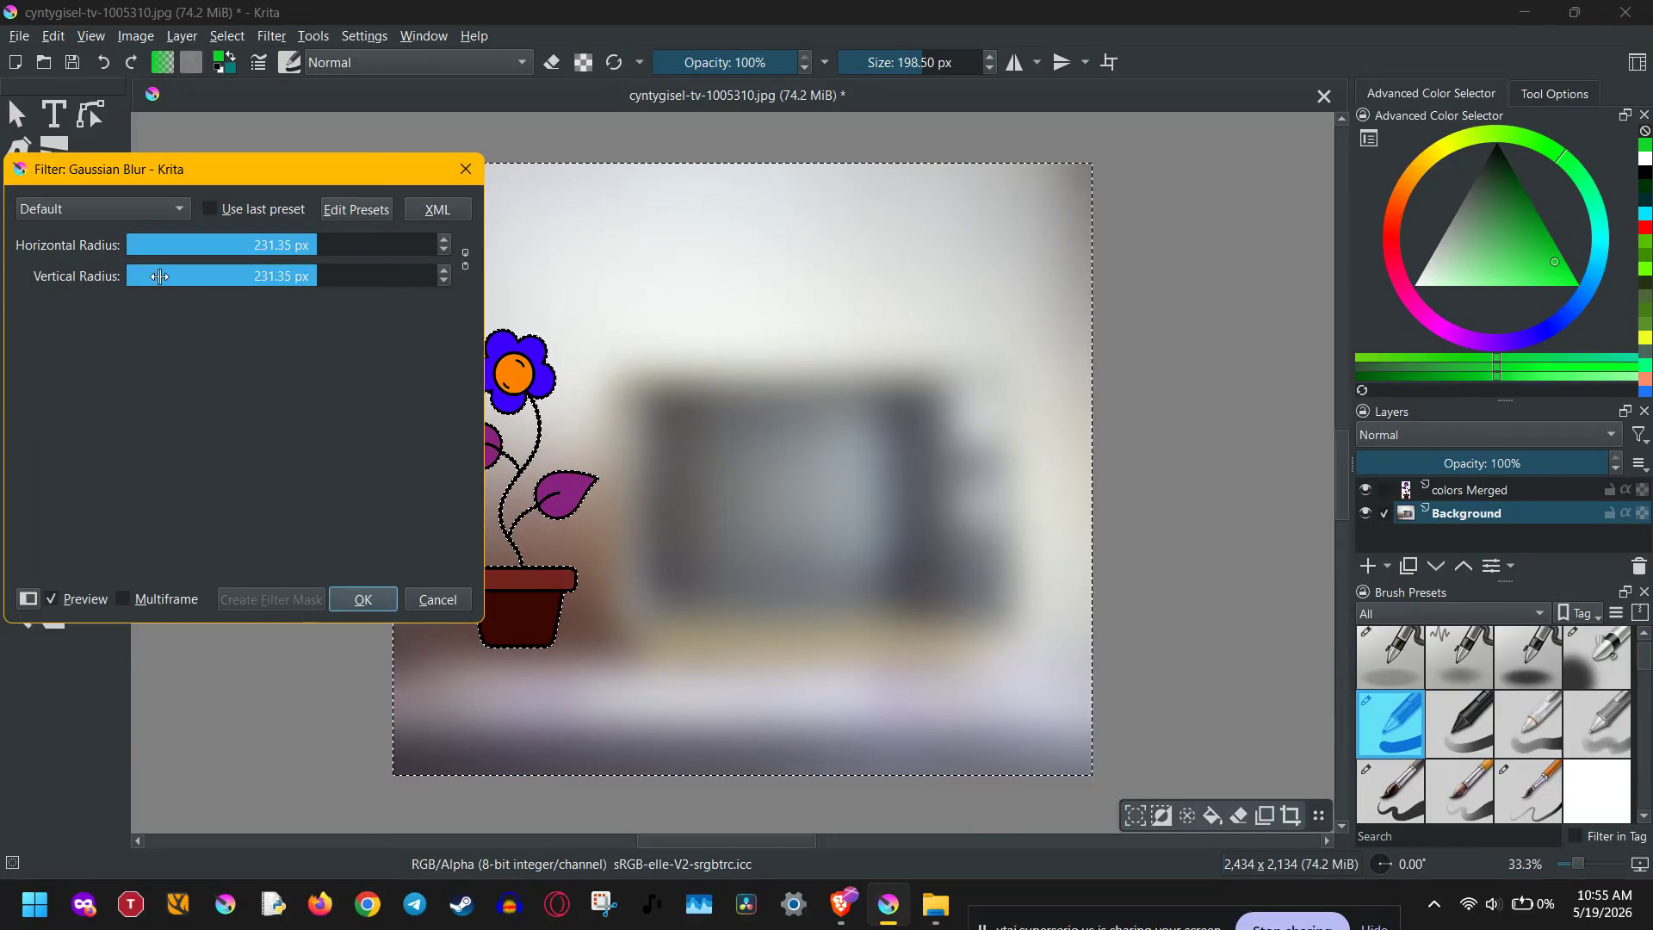
left_click(188, 277)
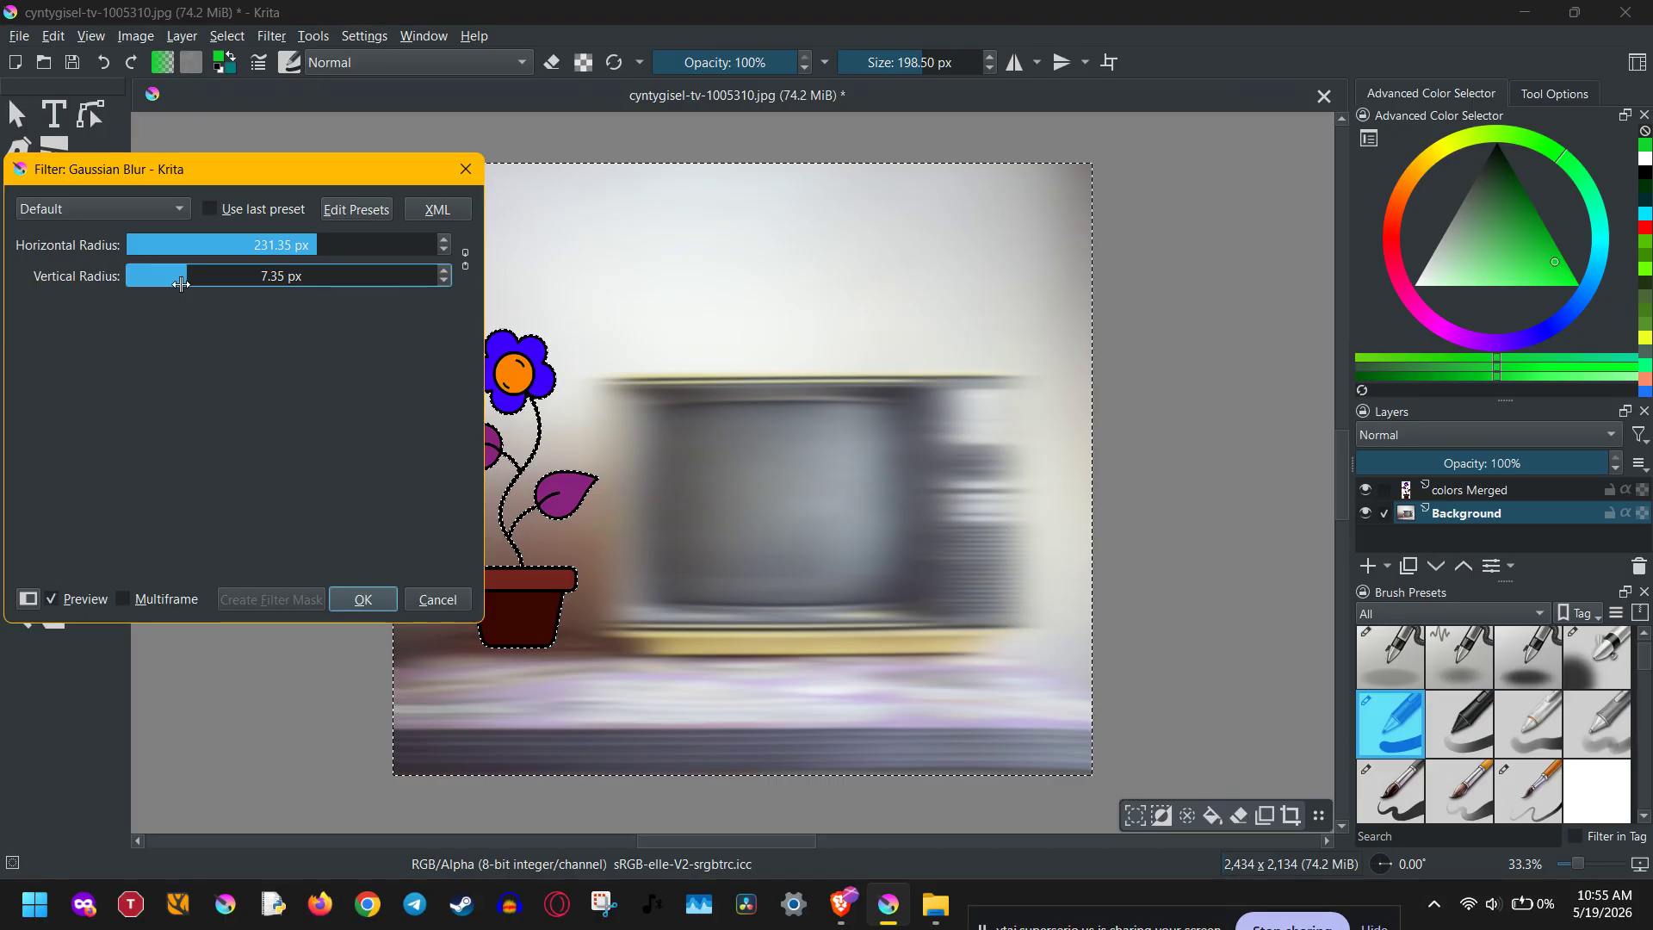
left_click(163, 283)
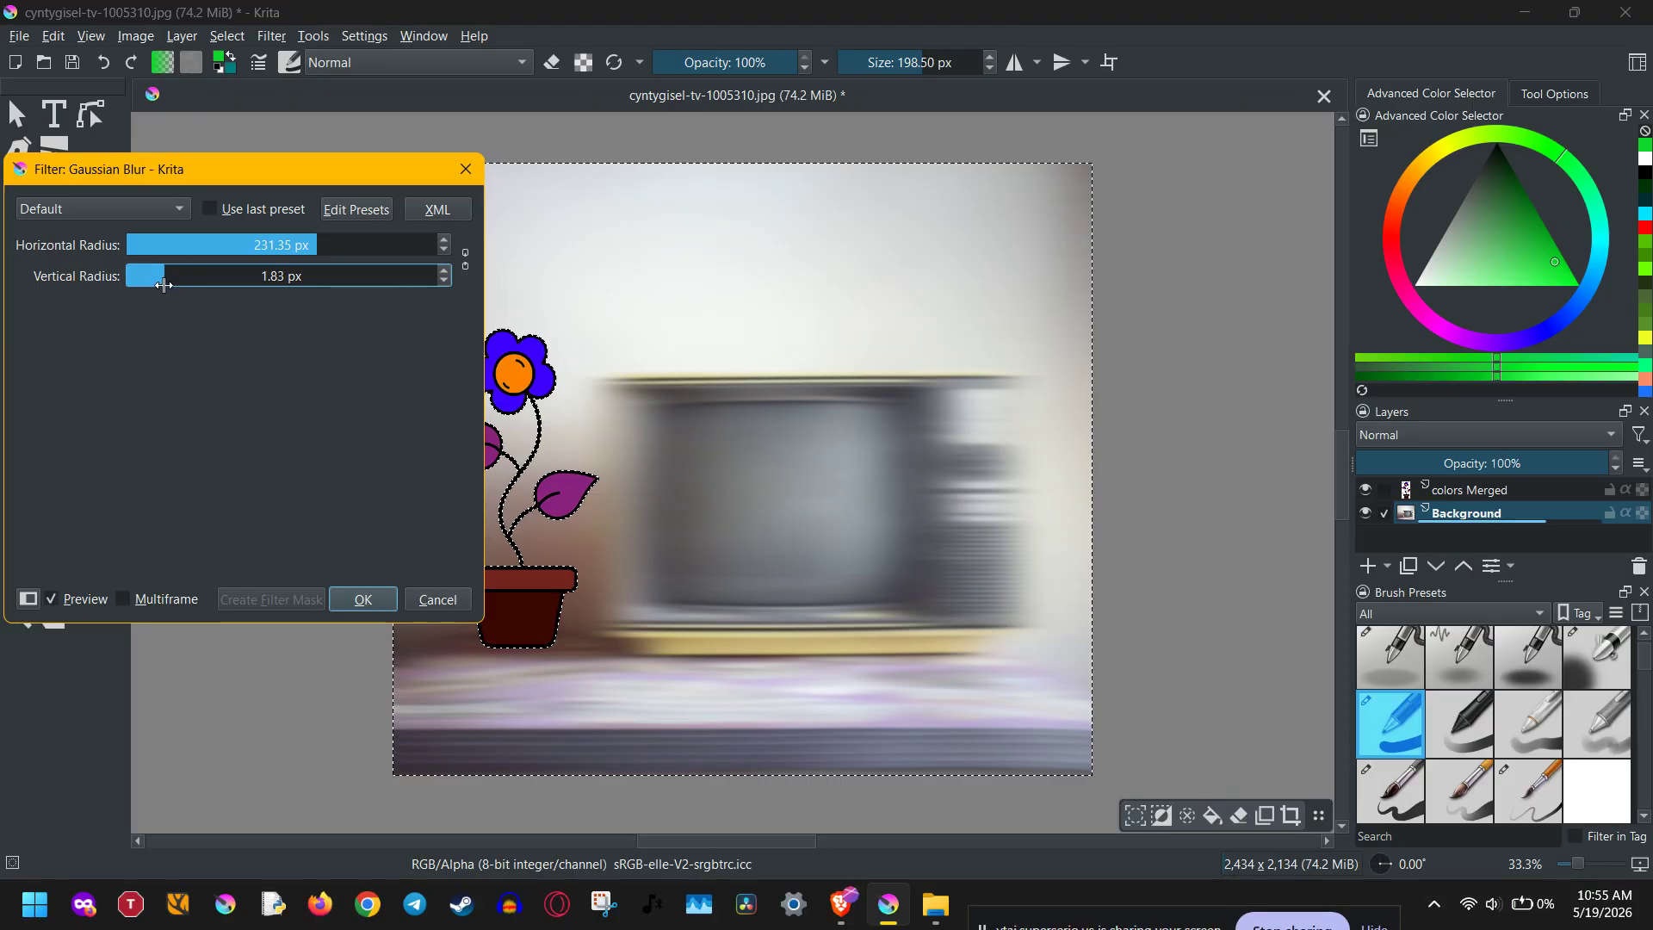
left_click(237, 248)
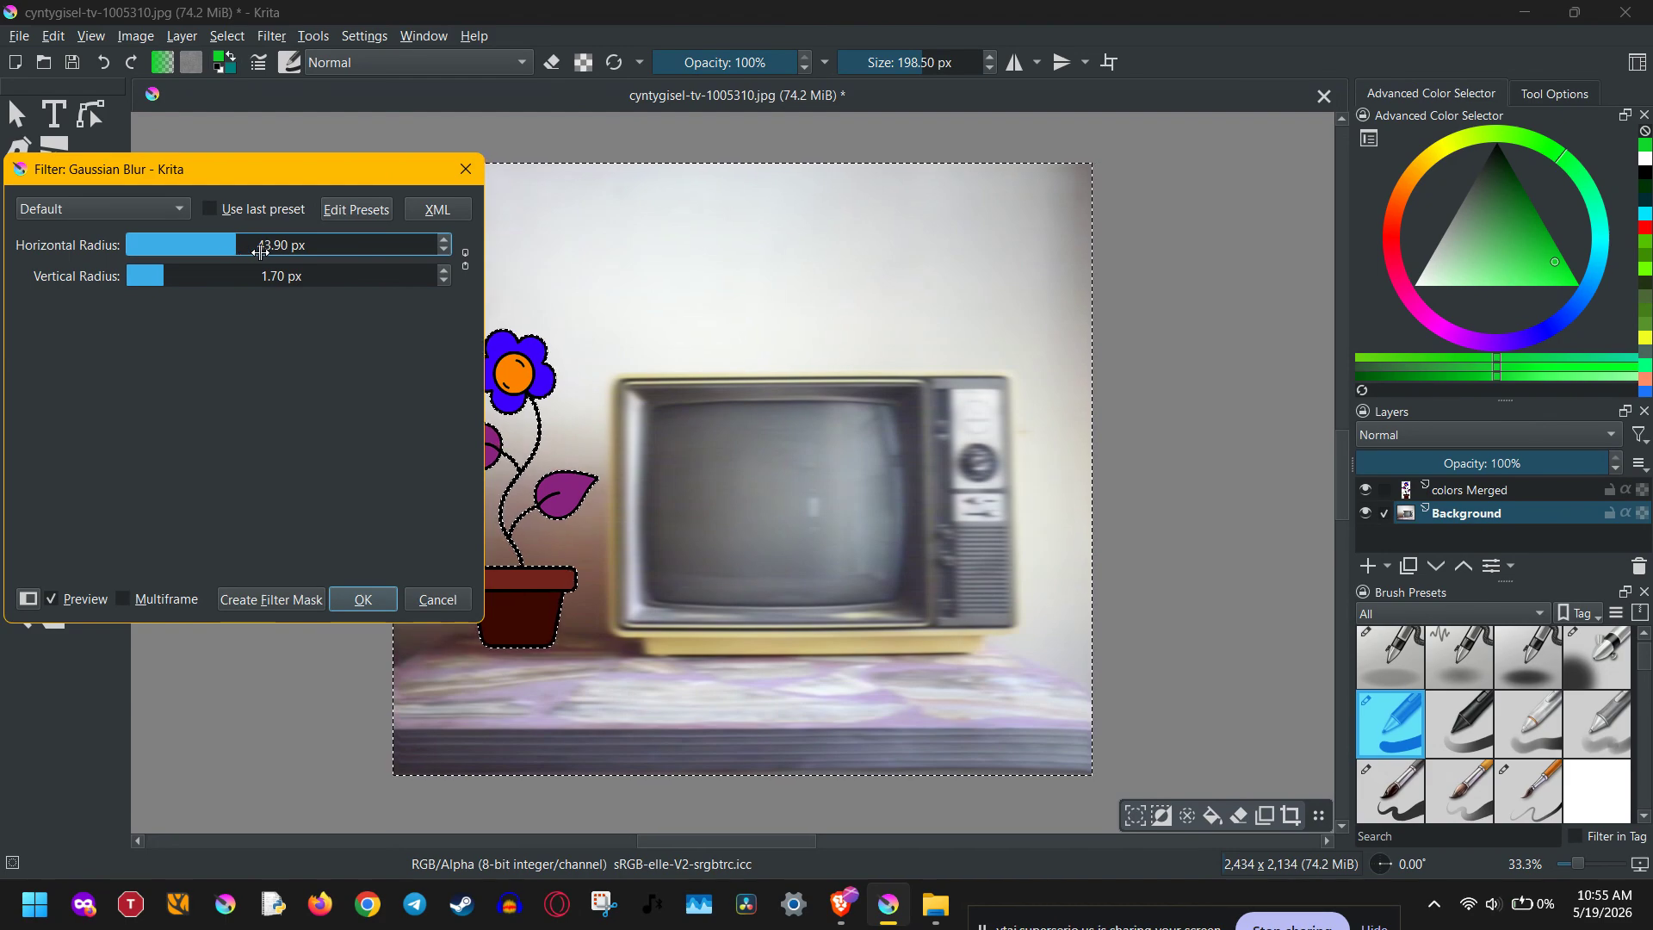
left_click(261, 248)
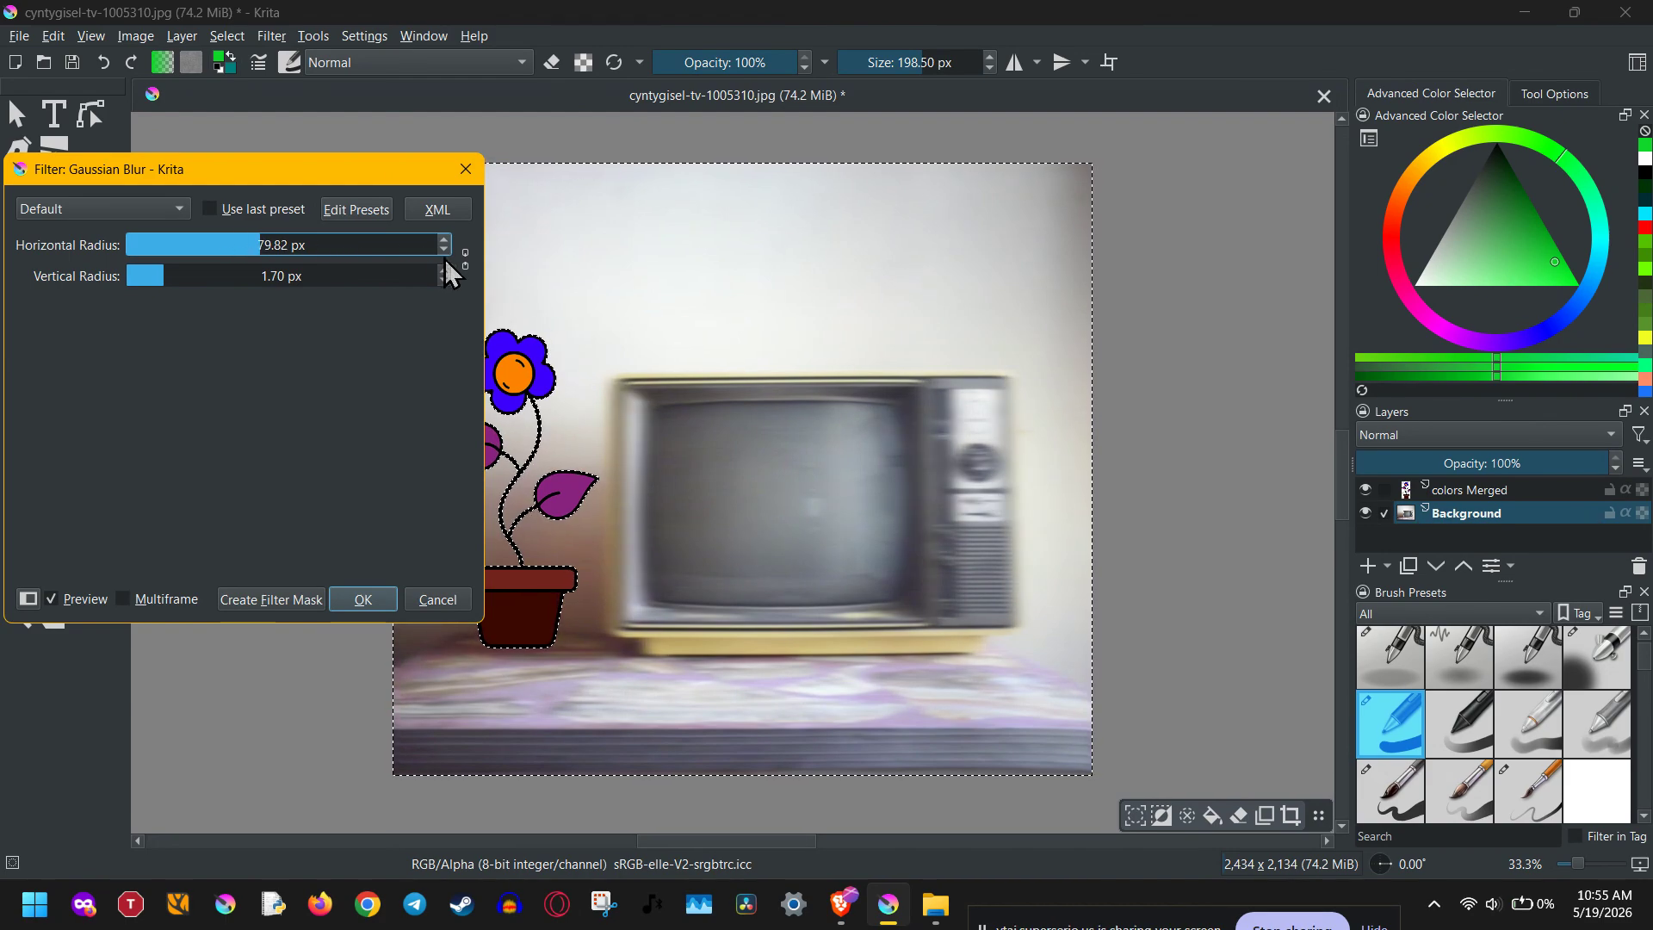
Try linked blur radii of 51.57 px, and unlink them to reduce the vertical radius to 2.68 px
left_click(466, 260)
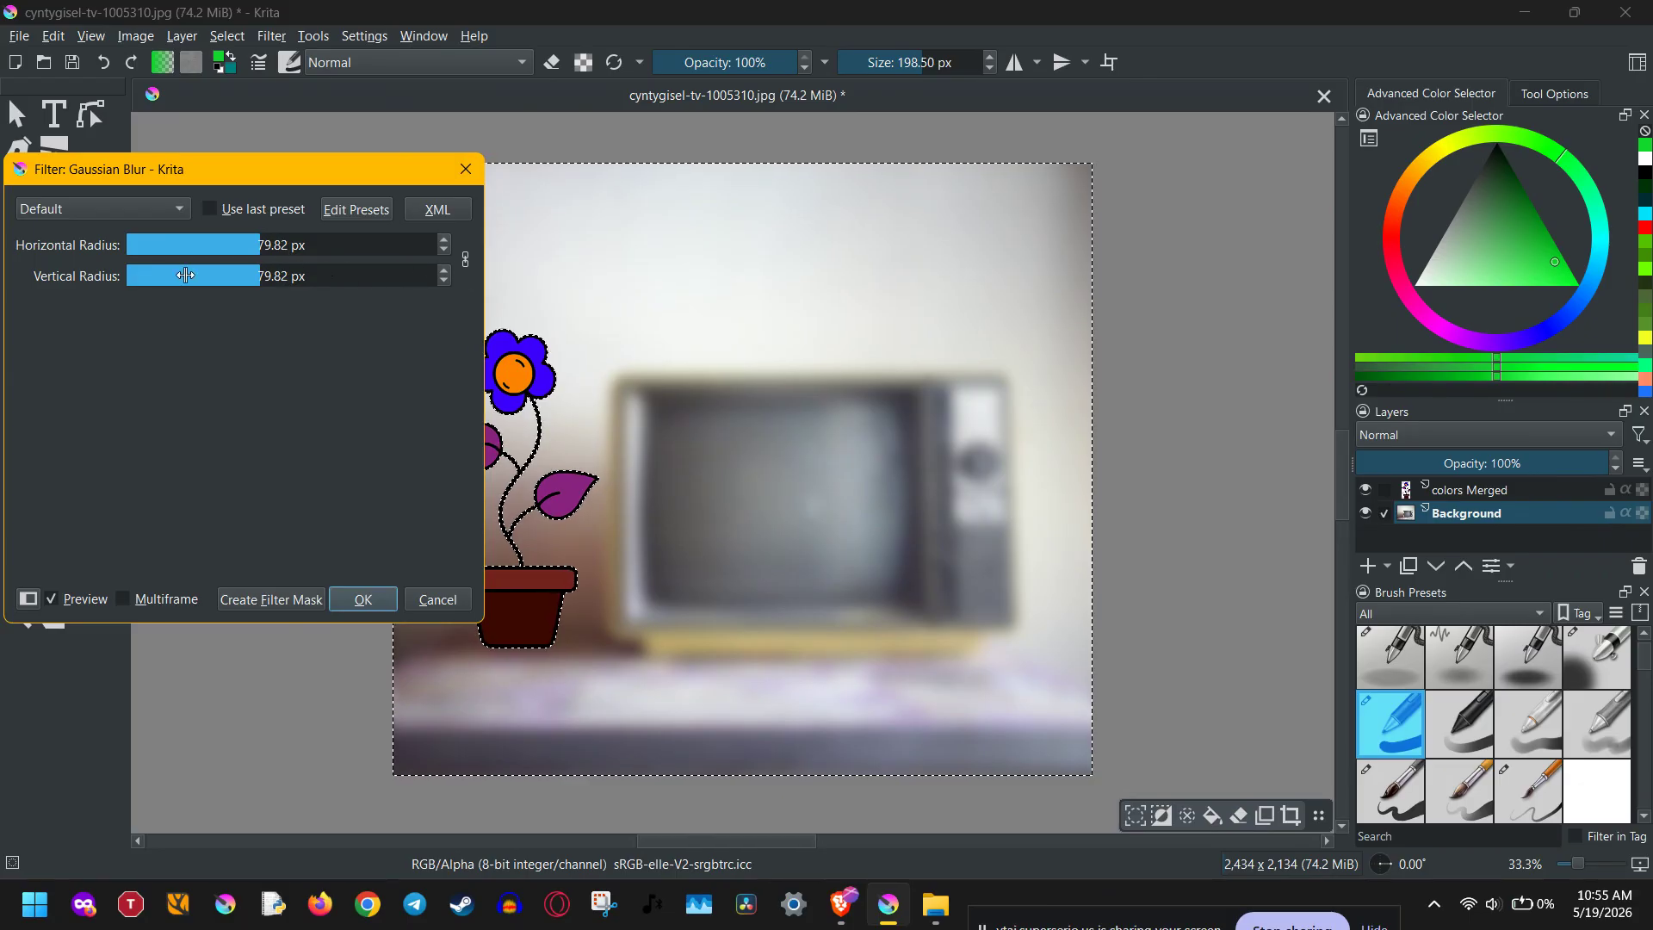
left_click_drag(183, 276, 244, 292)
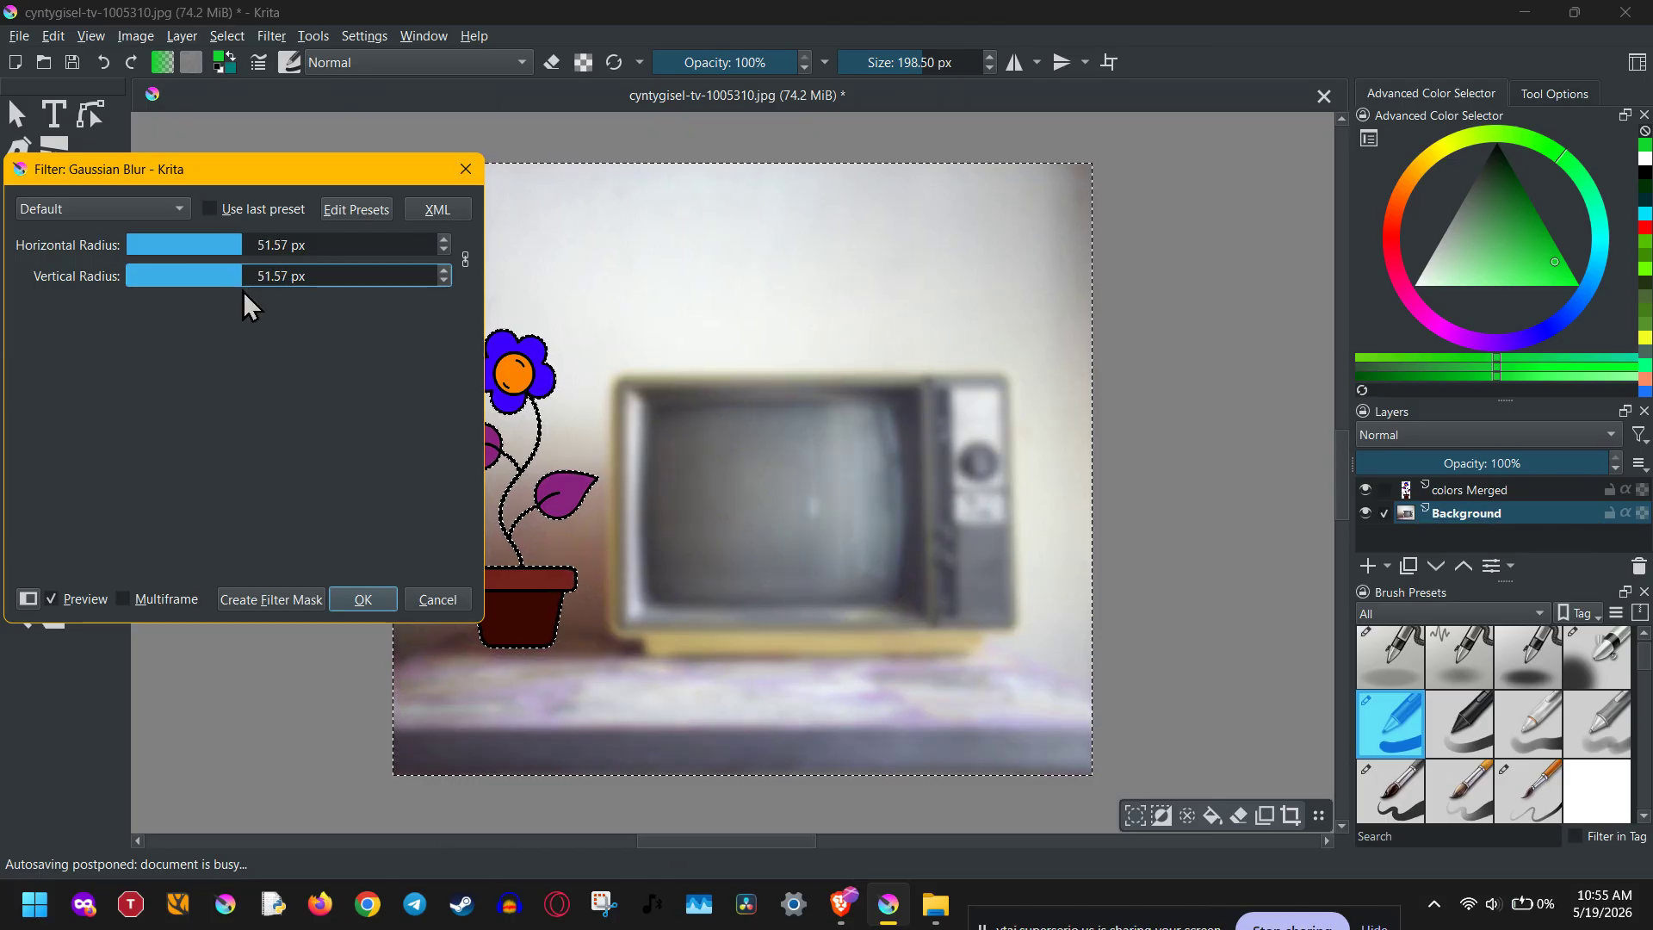
left_click(465, 260)
left_click_drag(247, 272, 171, 279)
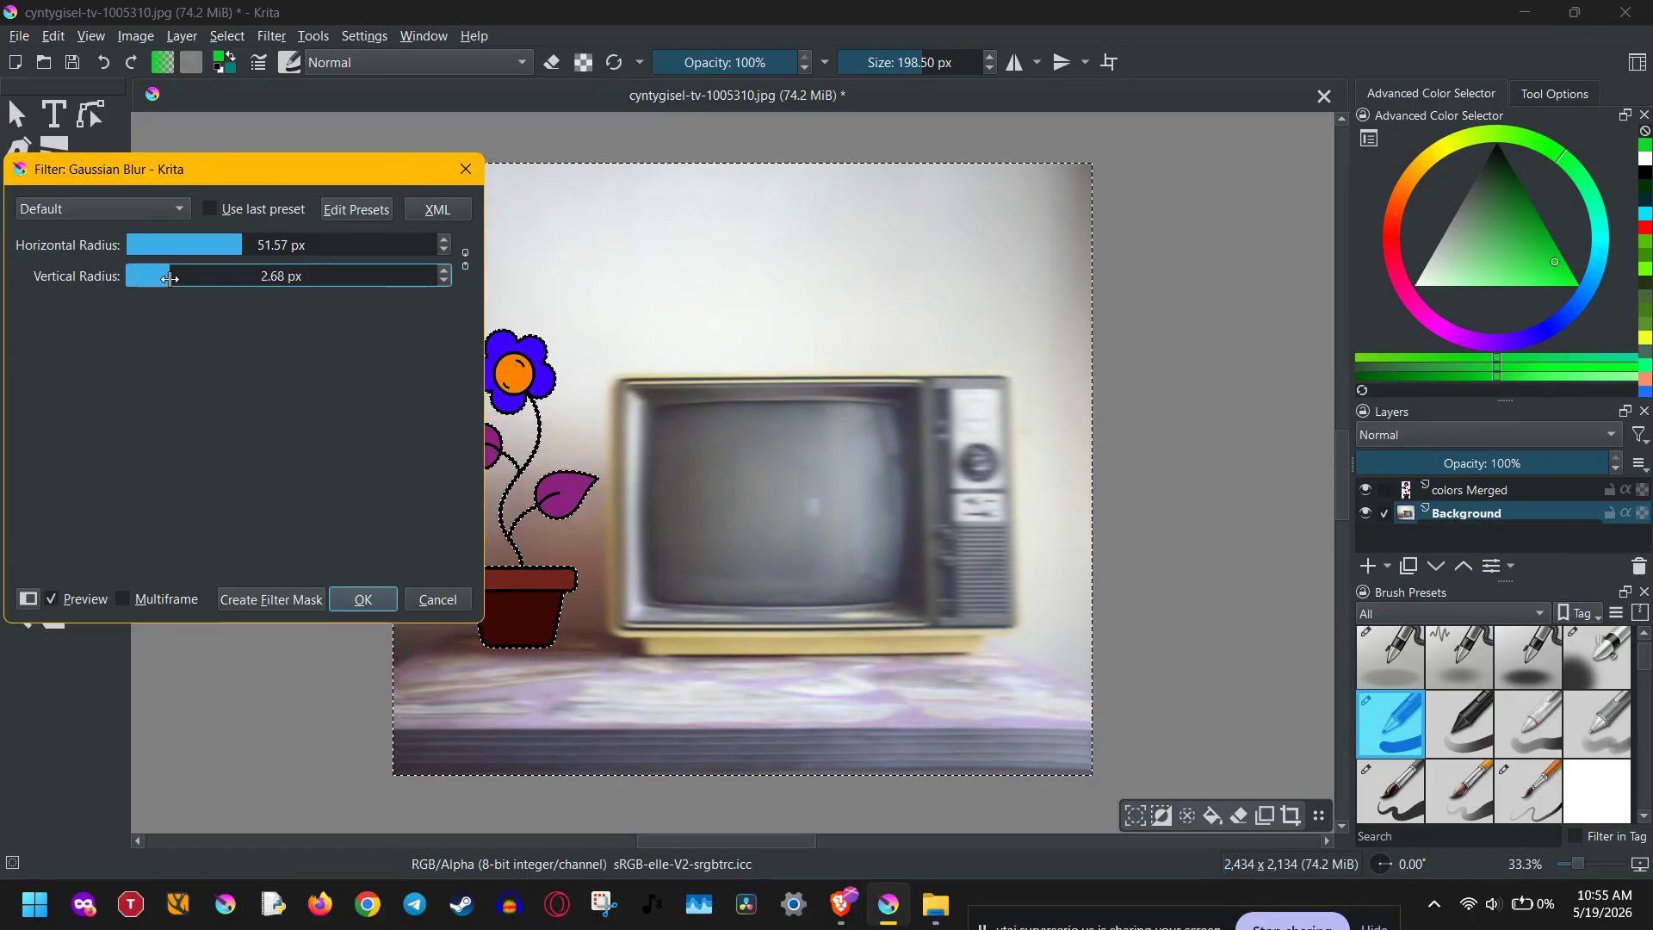
Try a mostly vertical blur with a 2.37 px horizontal and 156.49 px vertical radius, and discard the filter
left_click(312, 245)
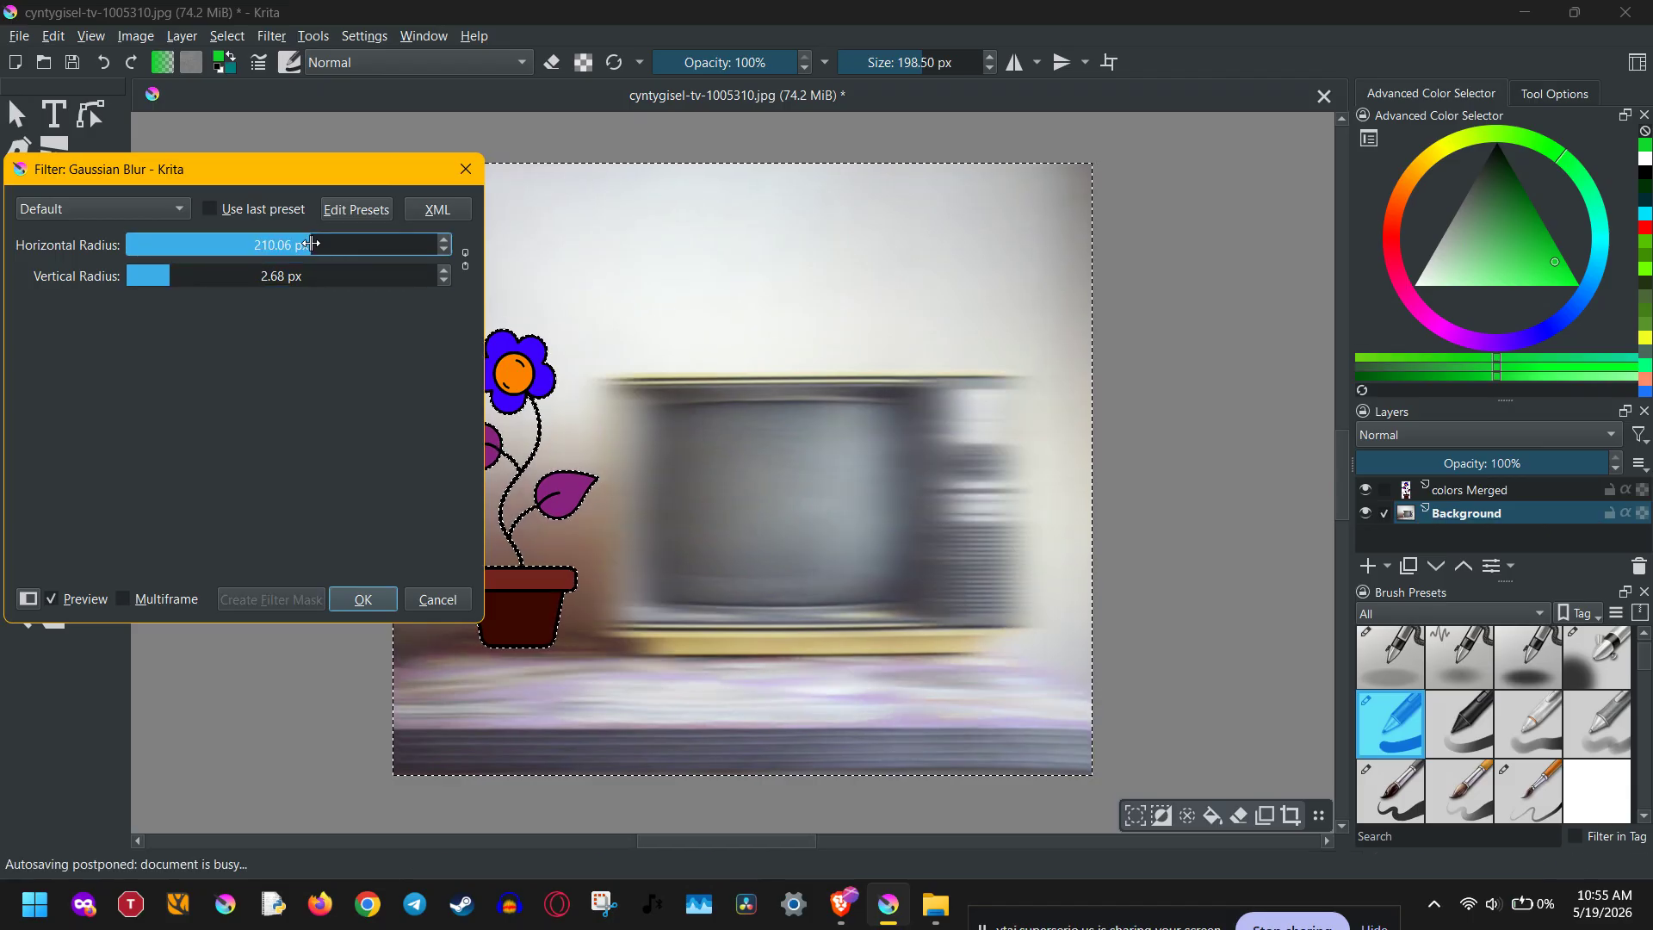
left_click(169, 244)
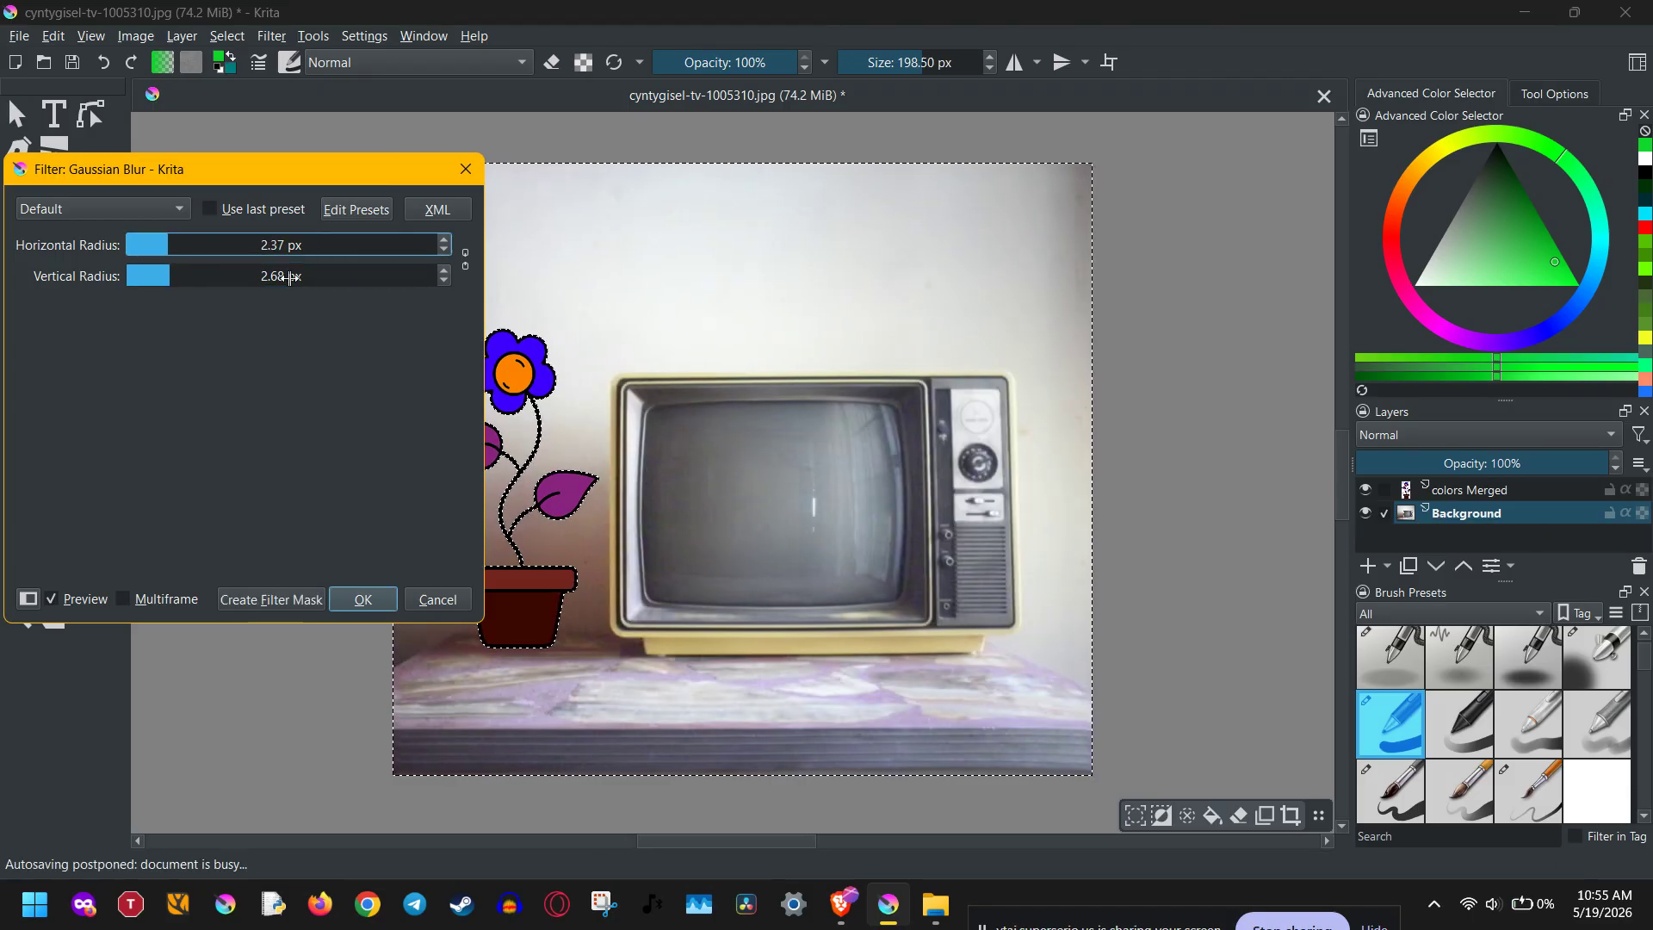
left_click(293, 275)
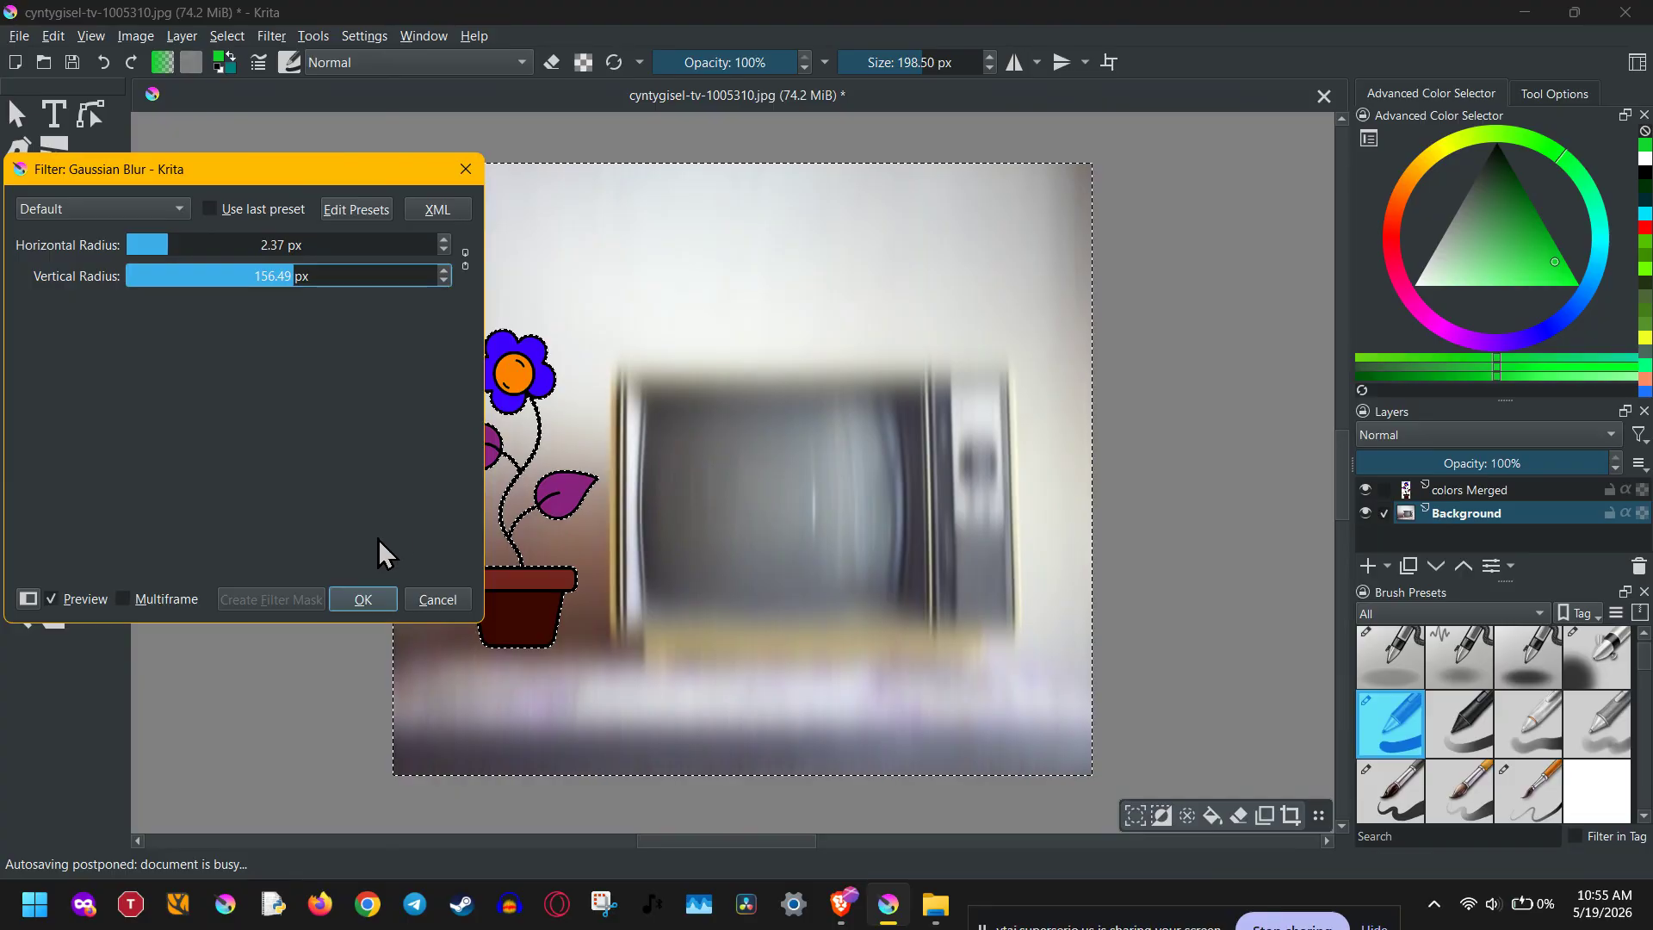
left_click(363, 599)
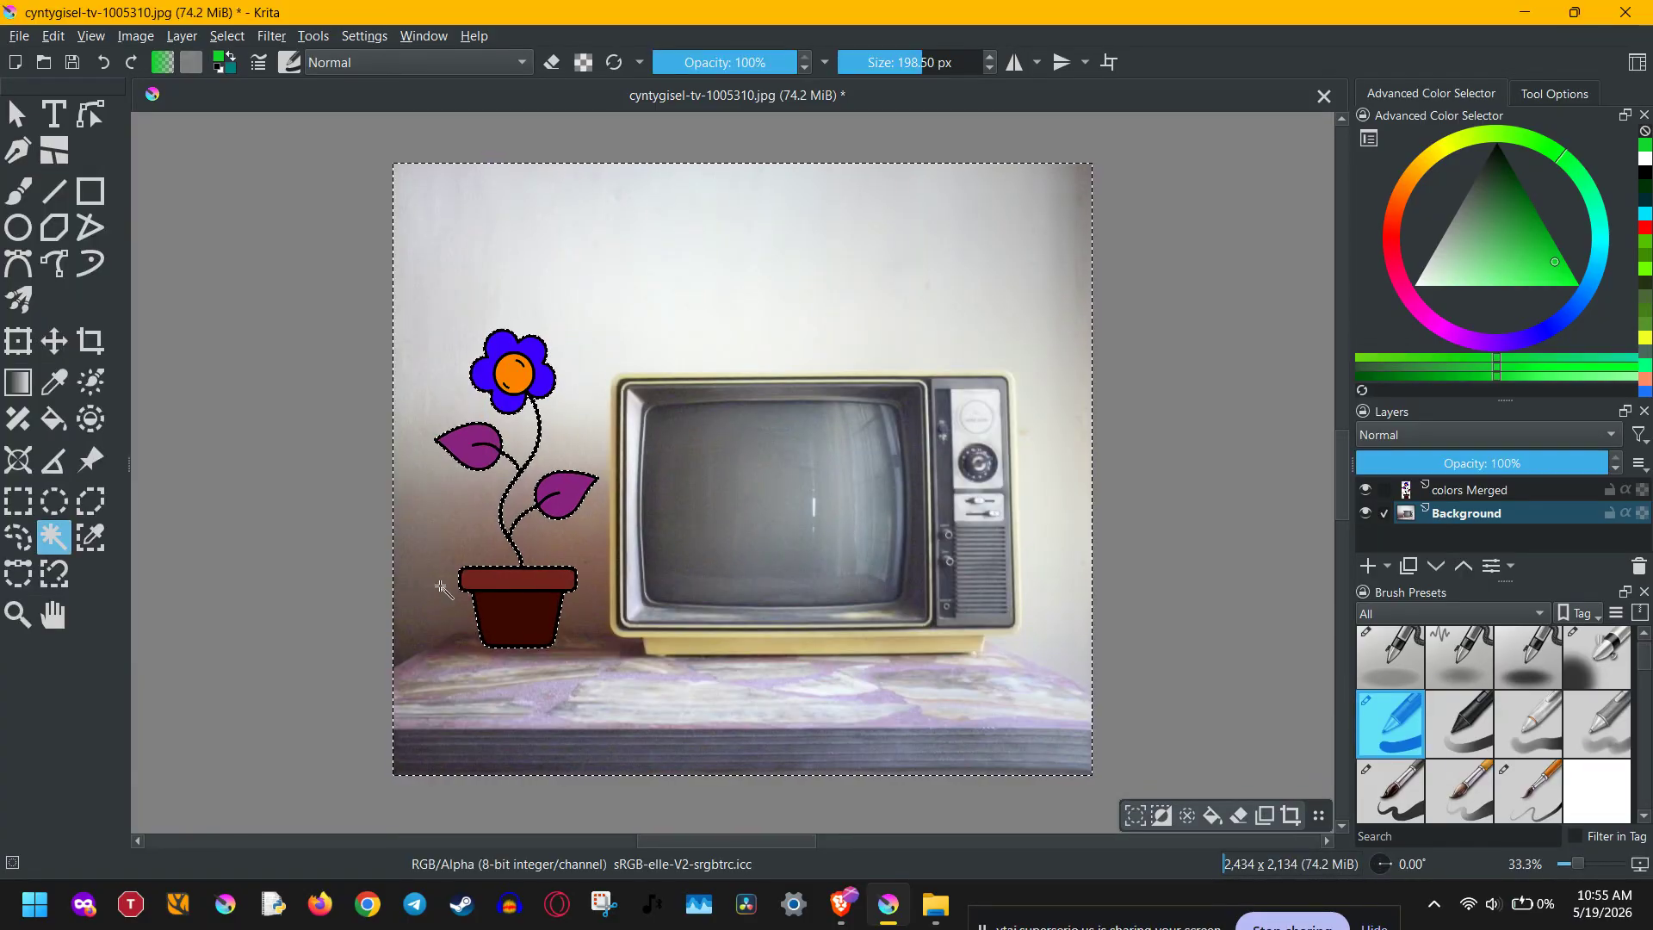
Start a new filter layer above the Background layer and choose Gaussian Blur as its filter
left_click(1474, 508)
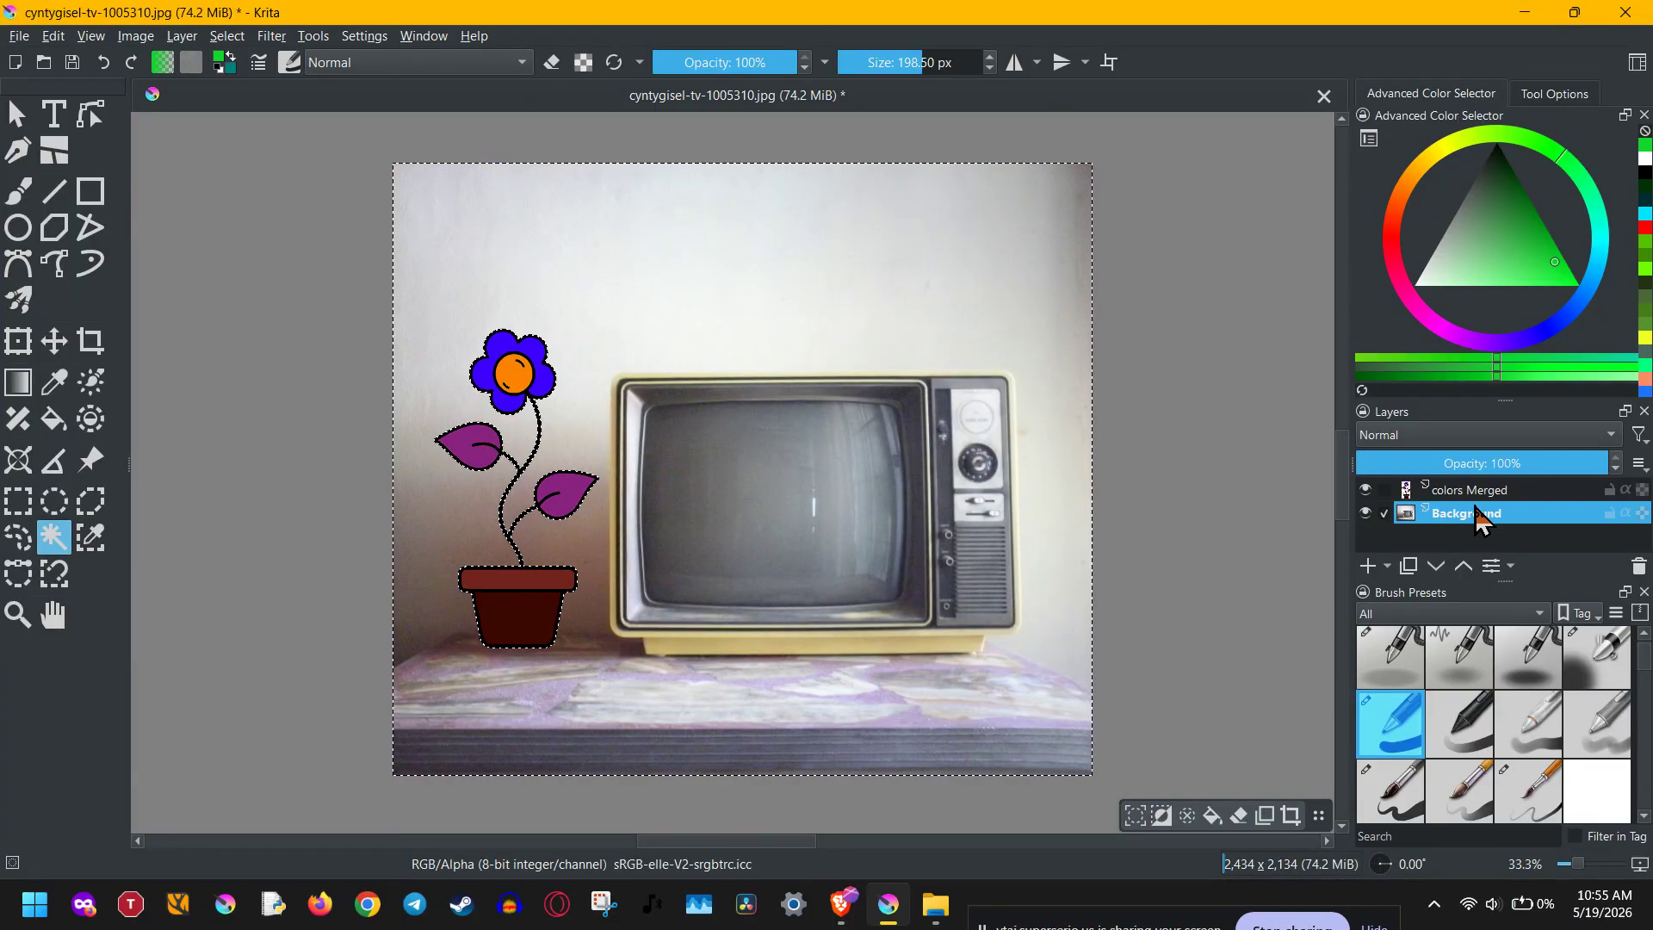
left_click(1392, 569)
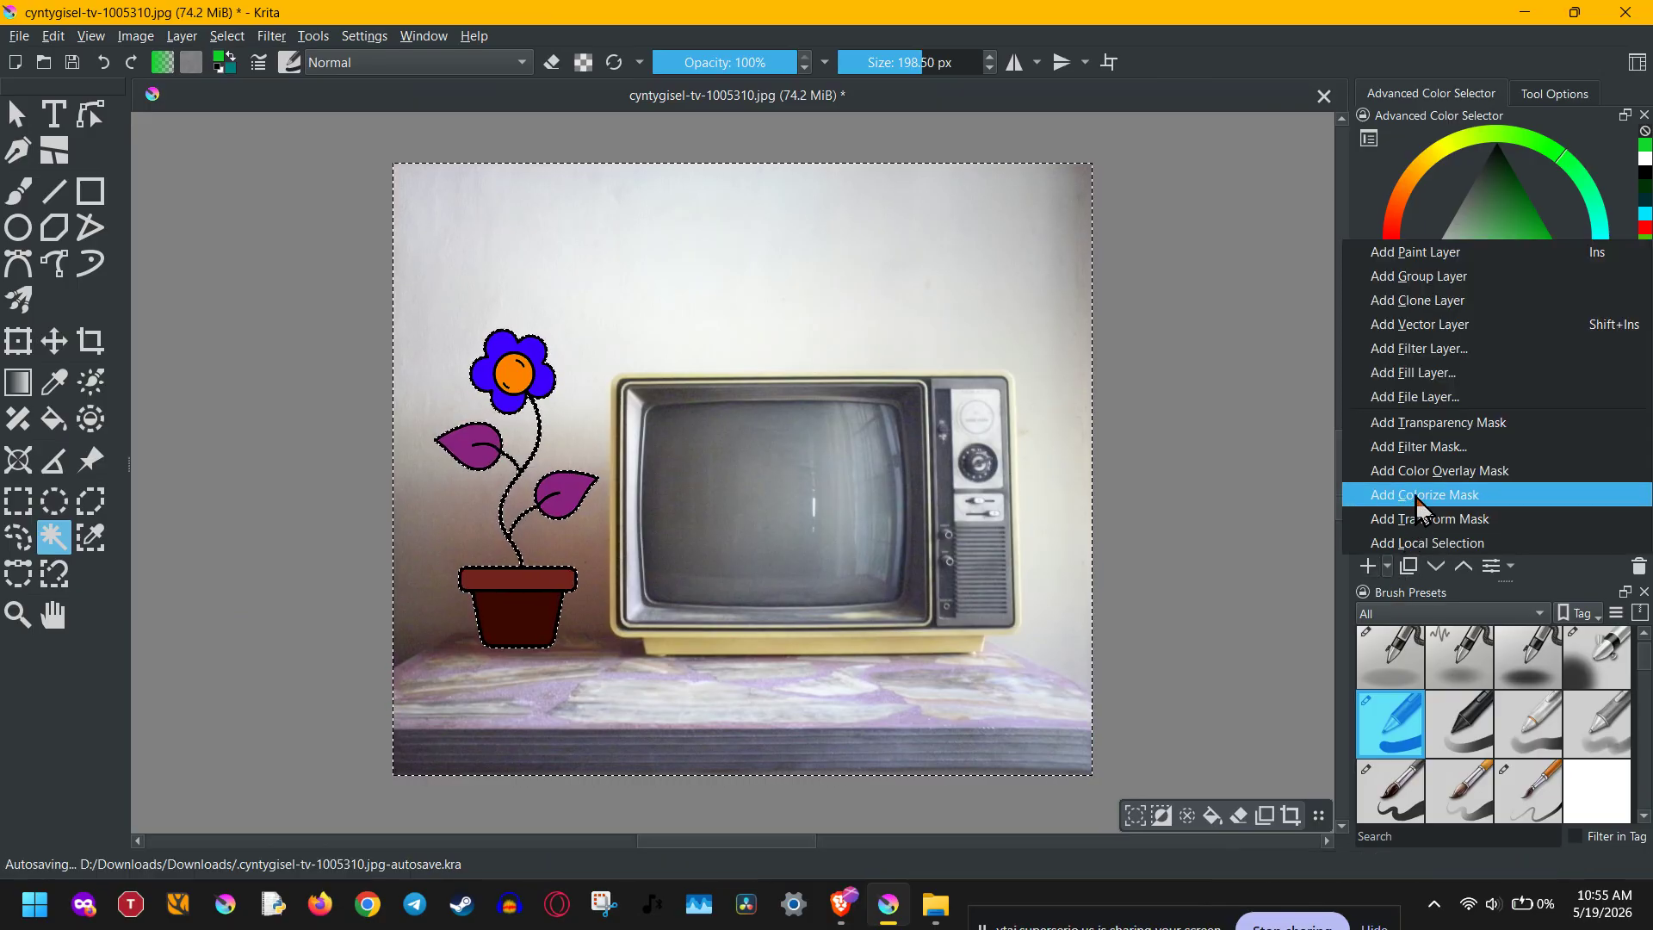
left_click(1445, 350)
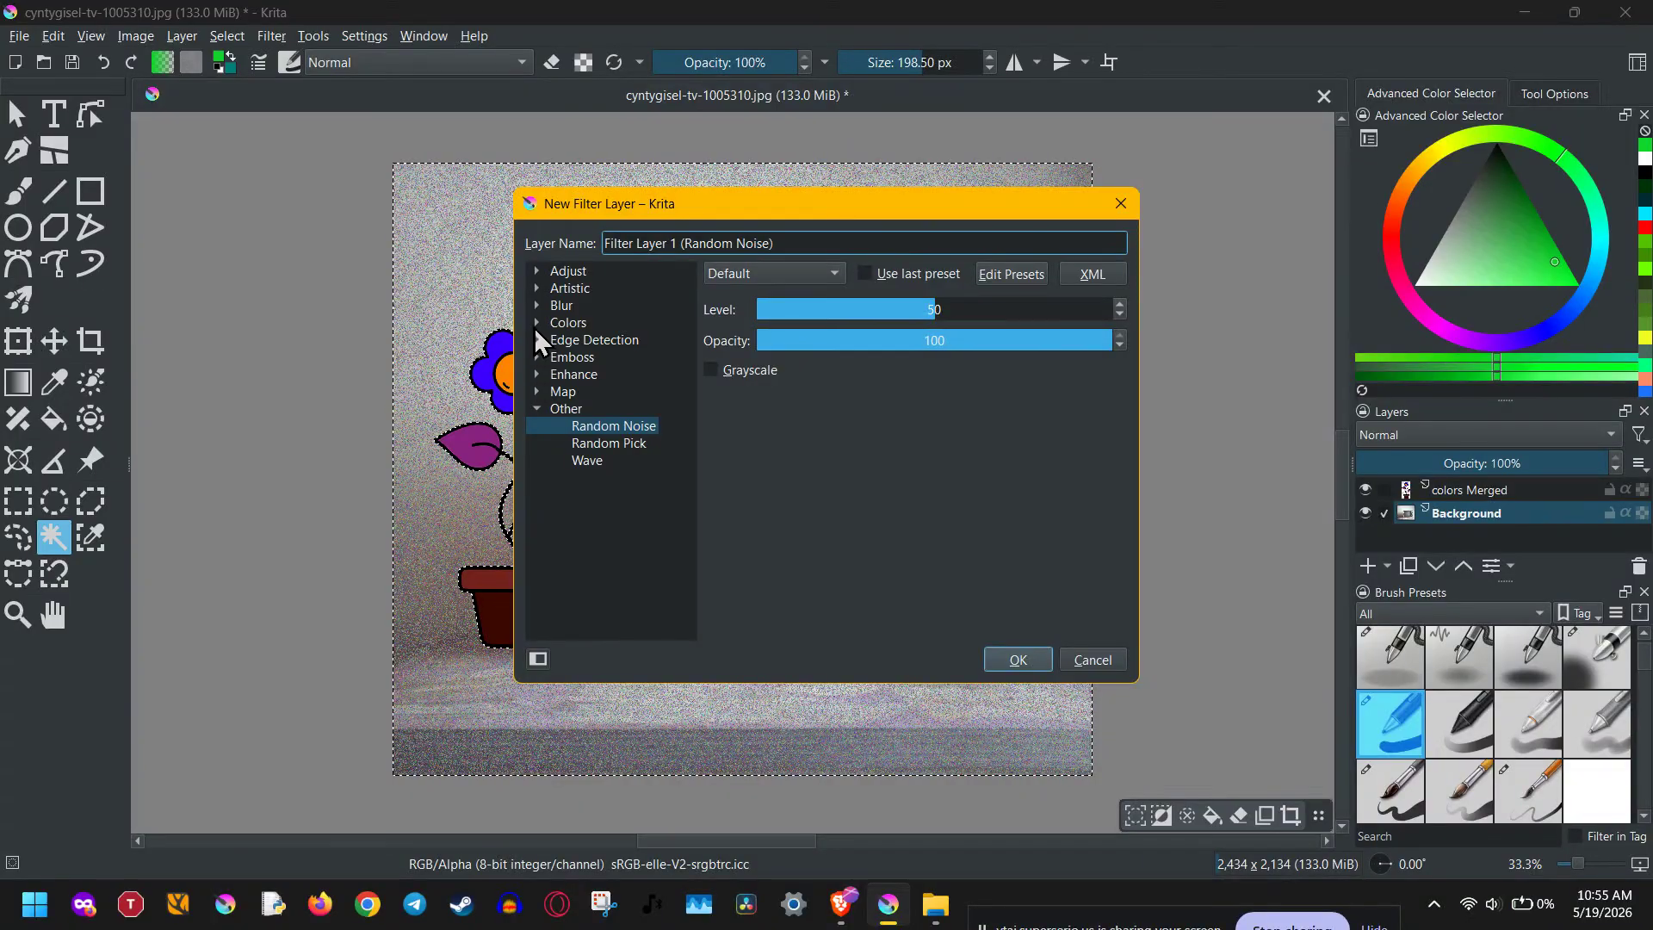
left_click(538, 305)
left_click(558, 340)
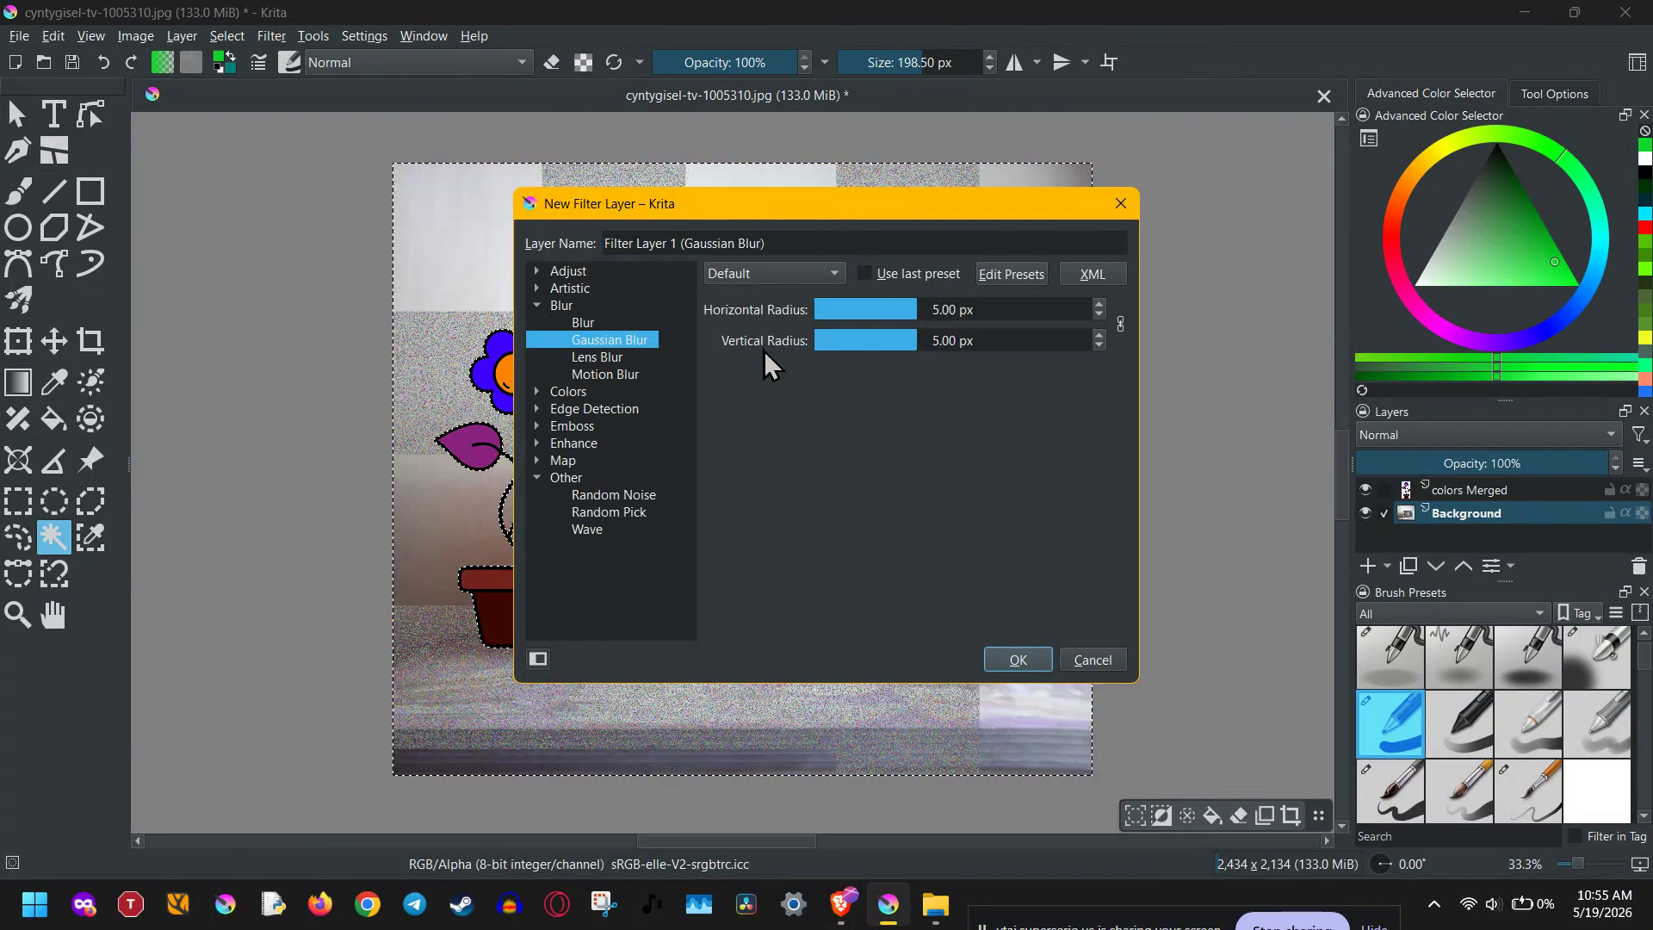
Unlink the filter layer's blur radii, set horizontal to 67.89 px and vertical to 0 px, and create the layer
left_click_drag(705, 217, 1209, 231)
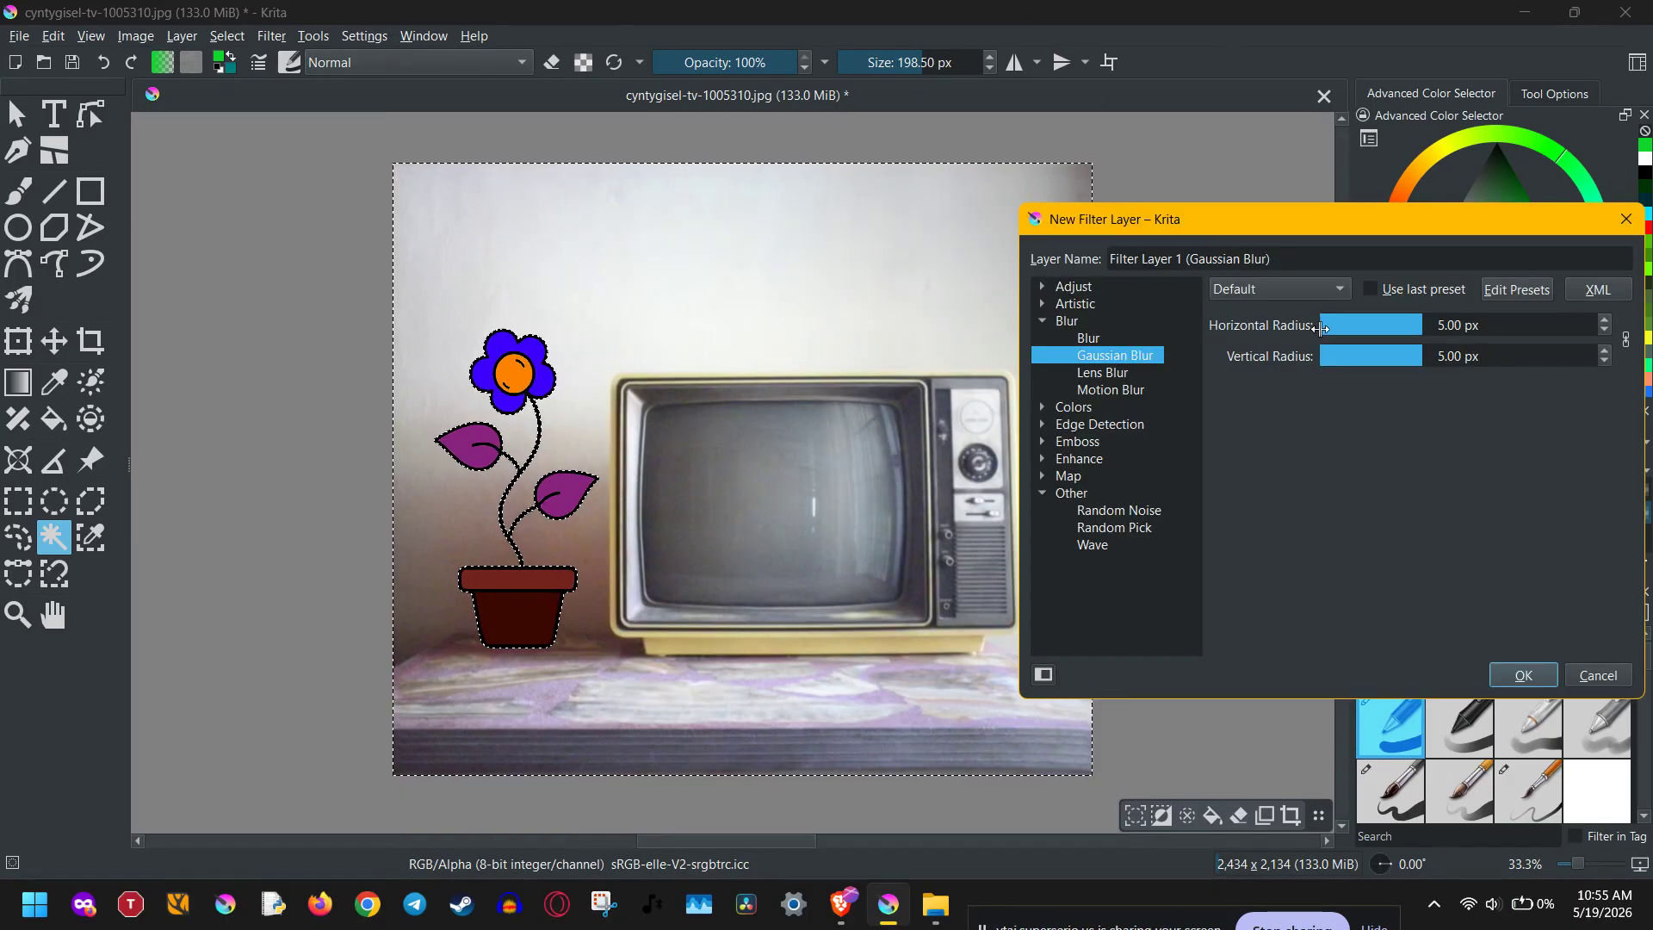
left_click_drag(1467, 327, 1505, 327)
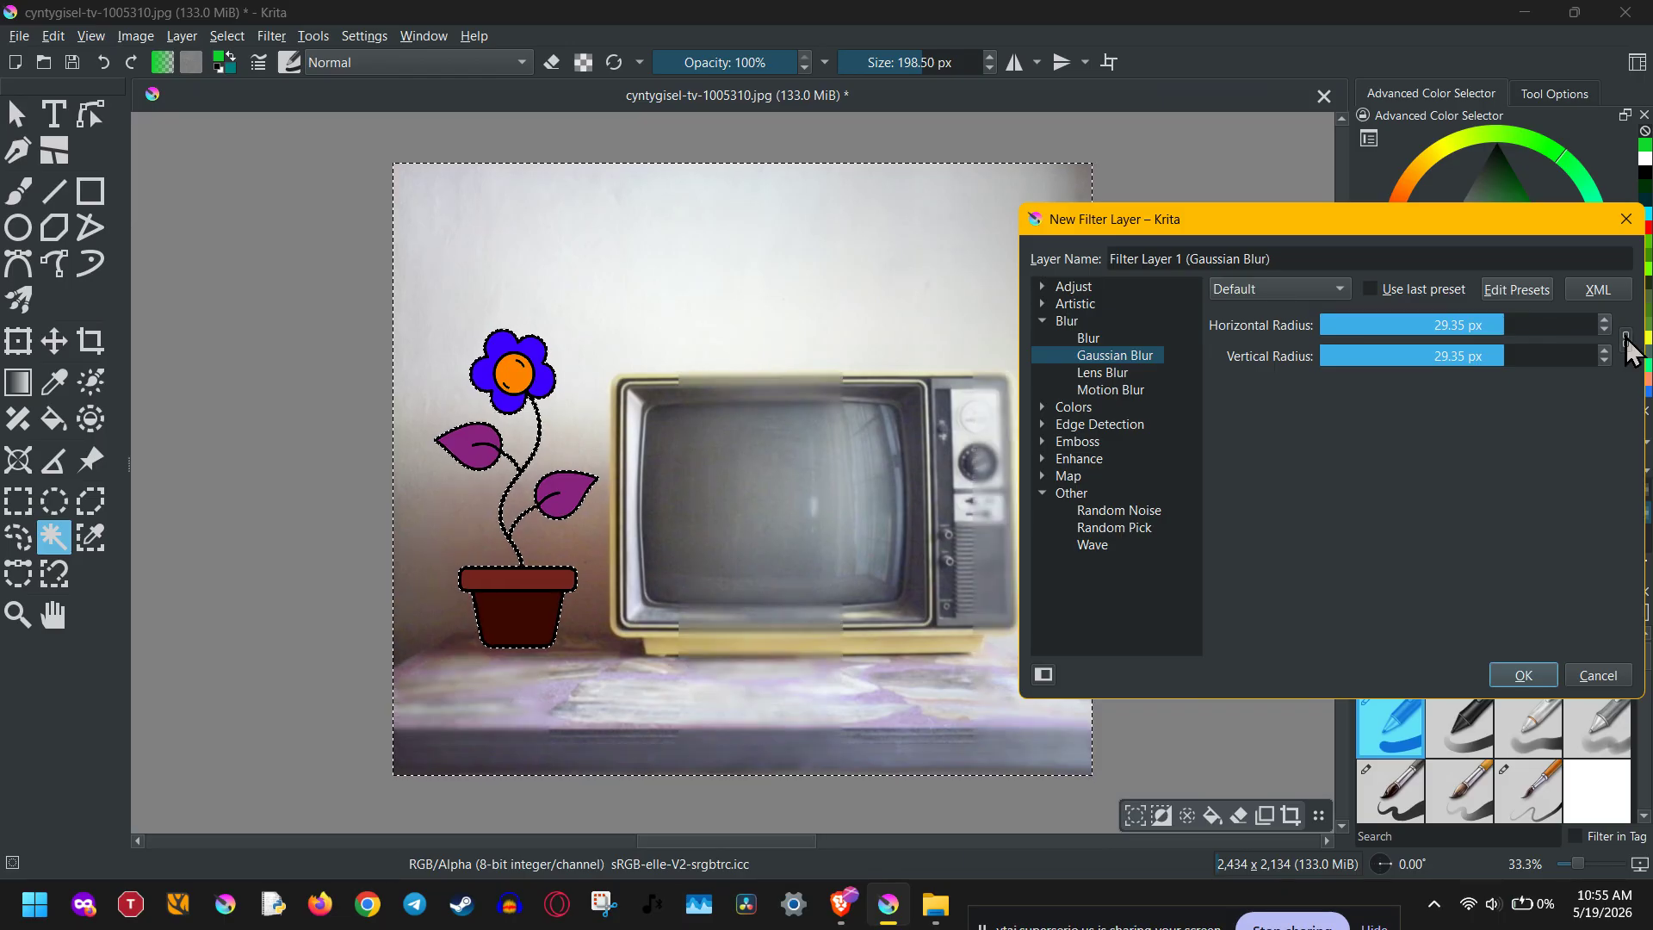
left_click(1626, 342)
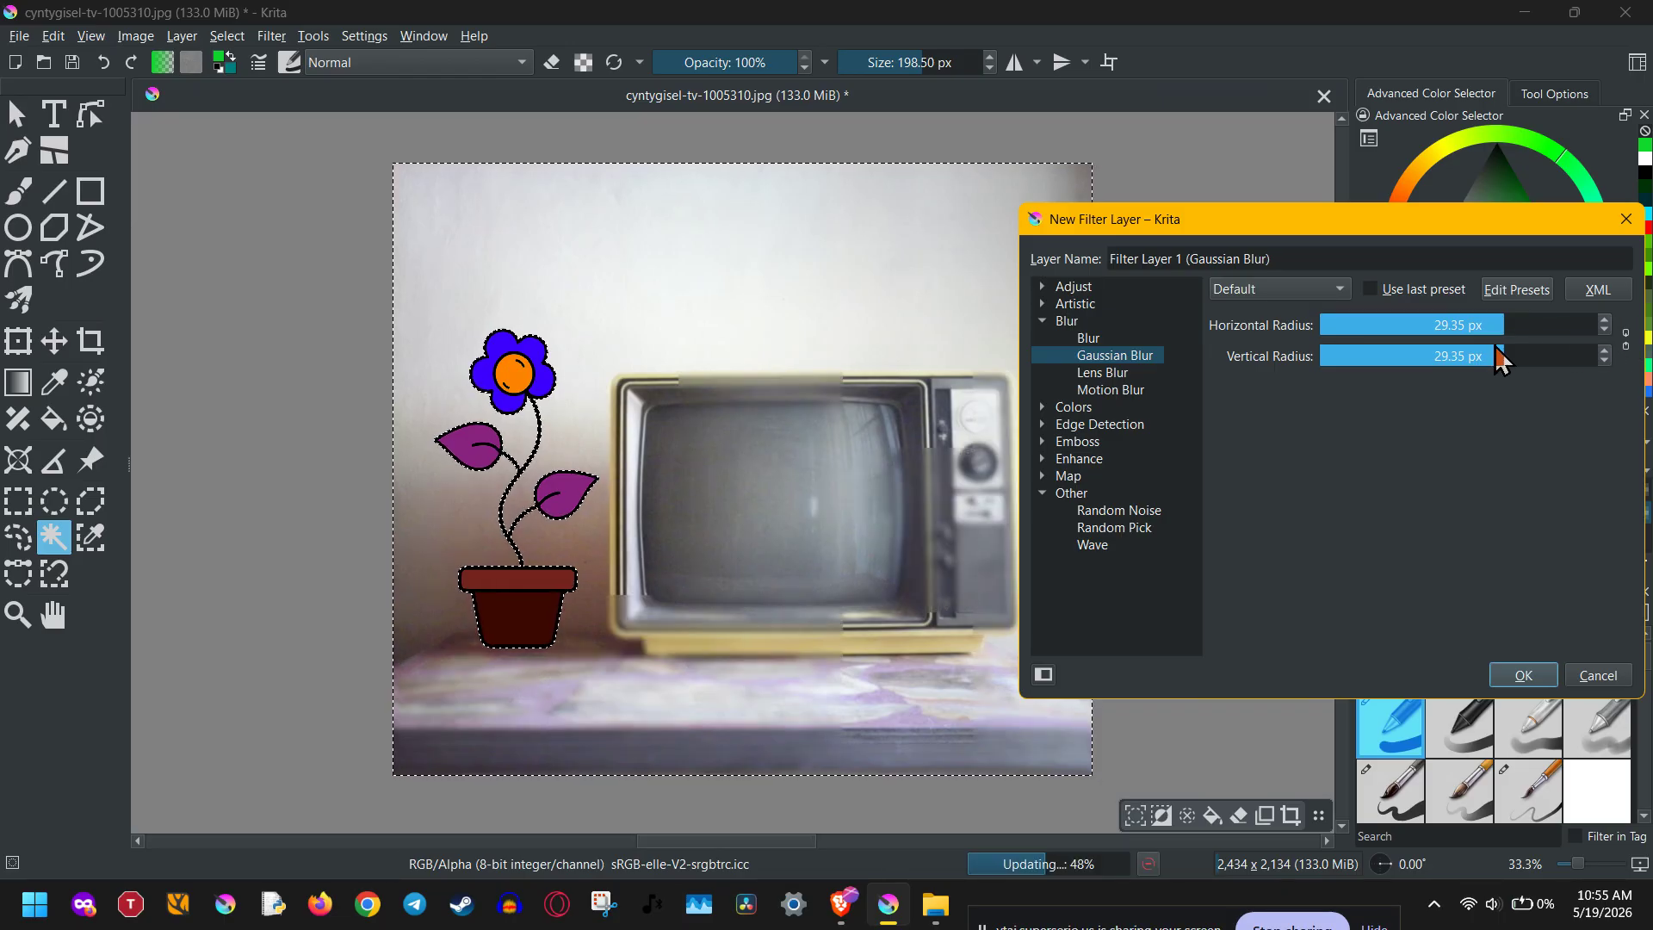
left_click(1377, 359)
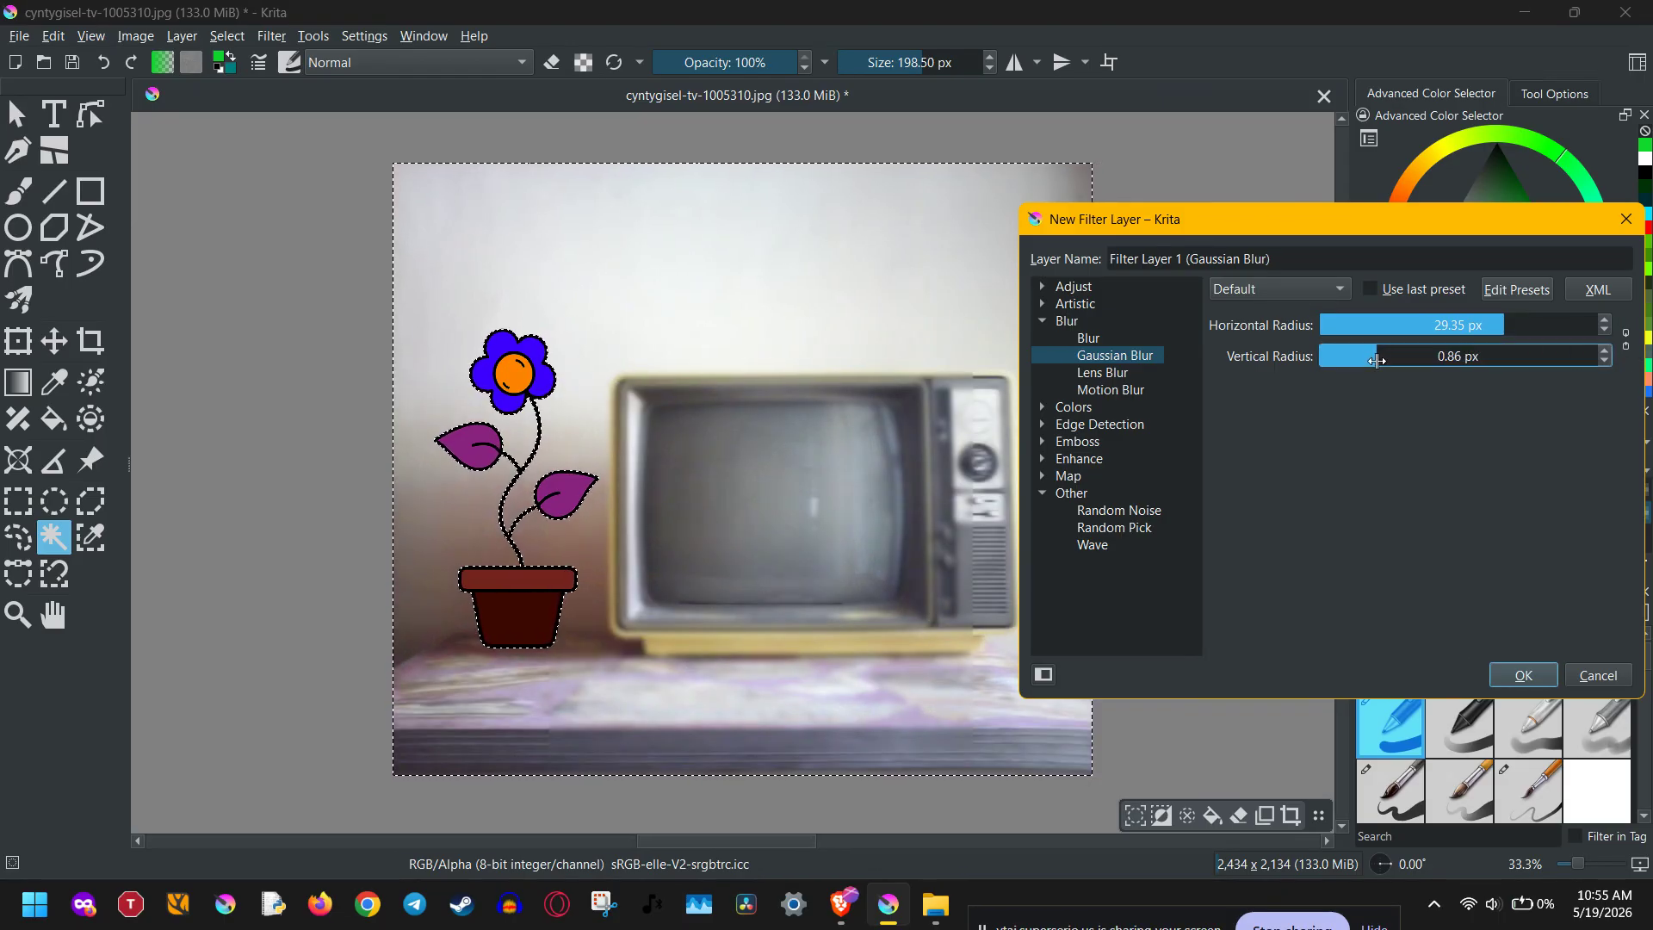
left_click_drag(1377, 360, 1213, 359)
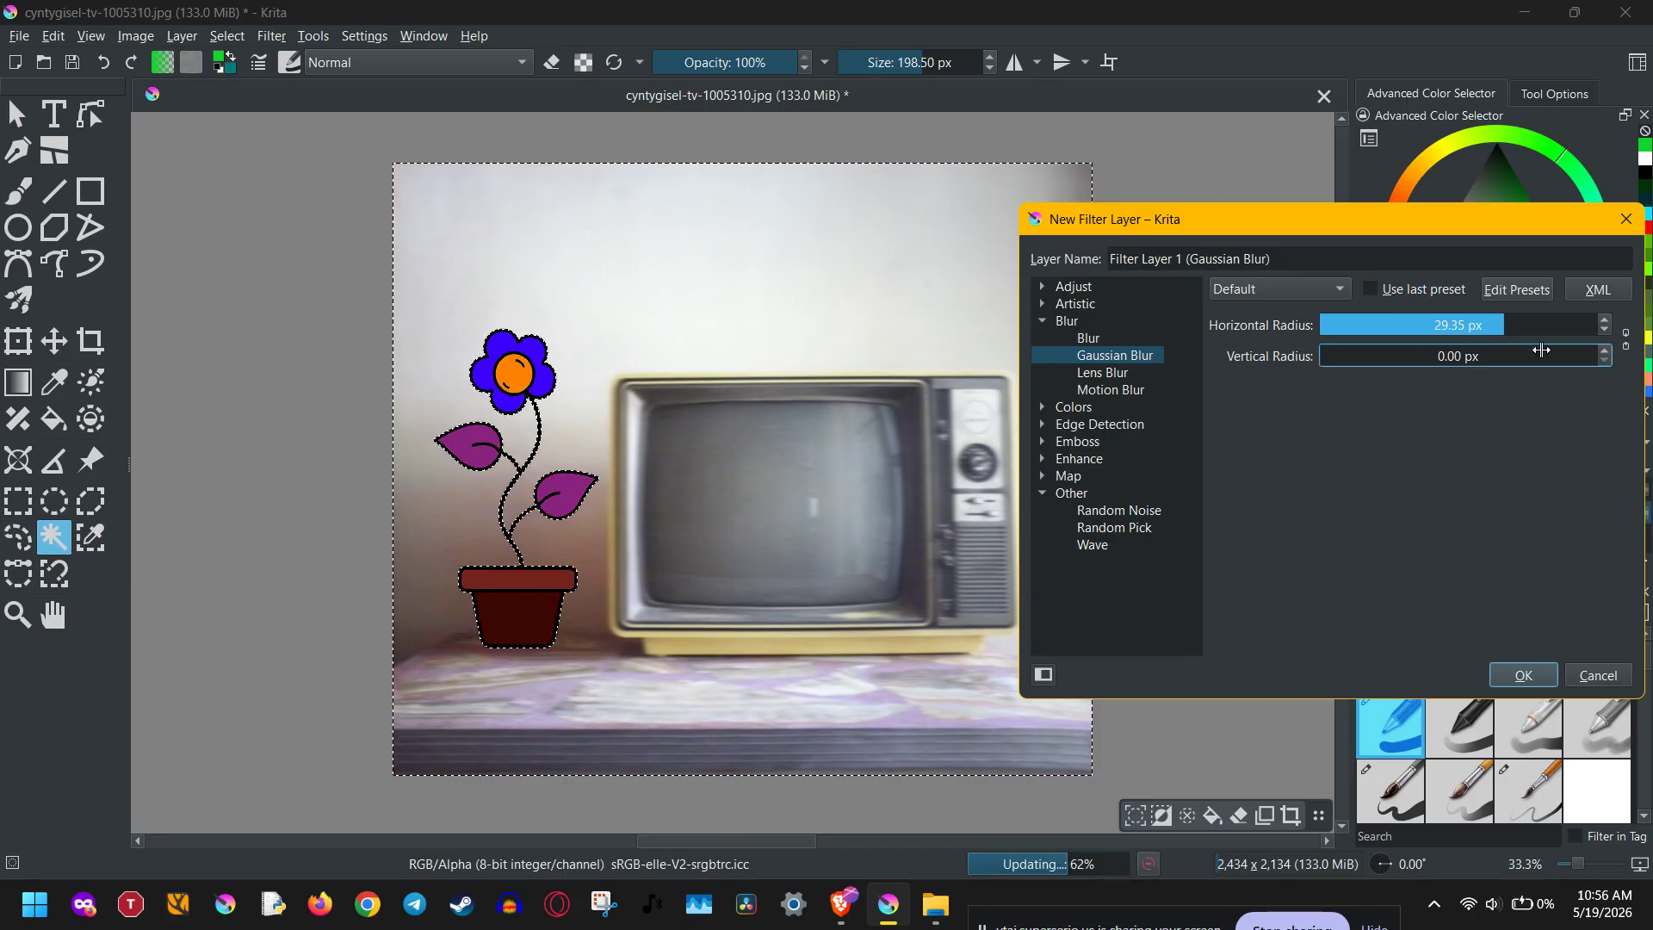
left_click(1564, 324)
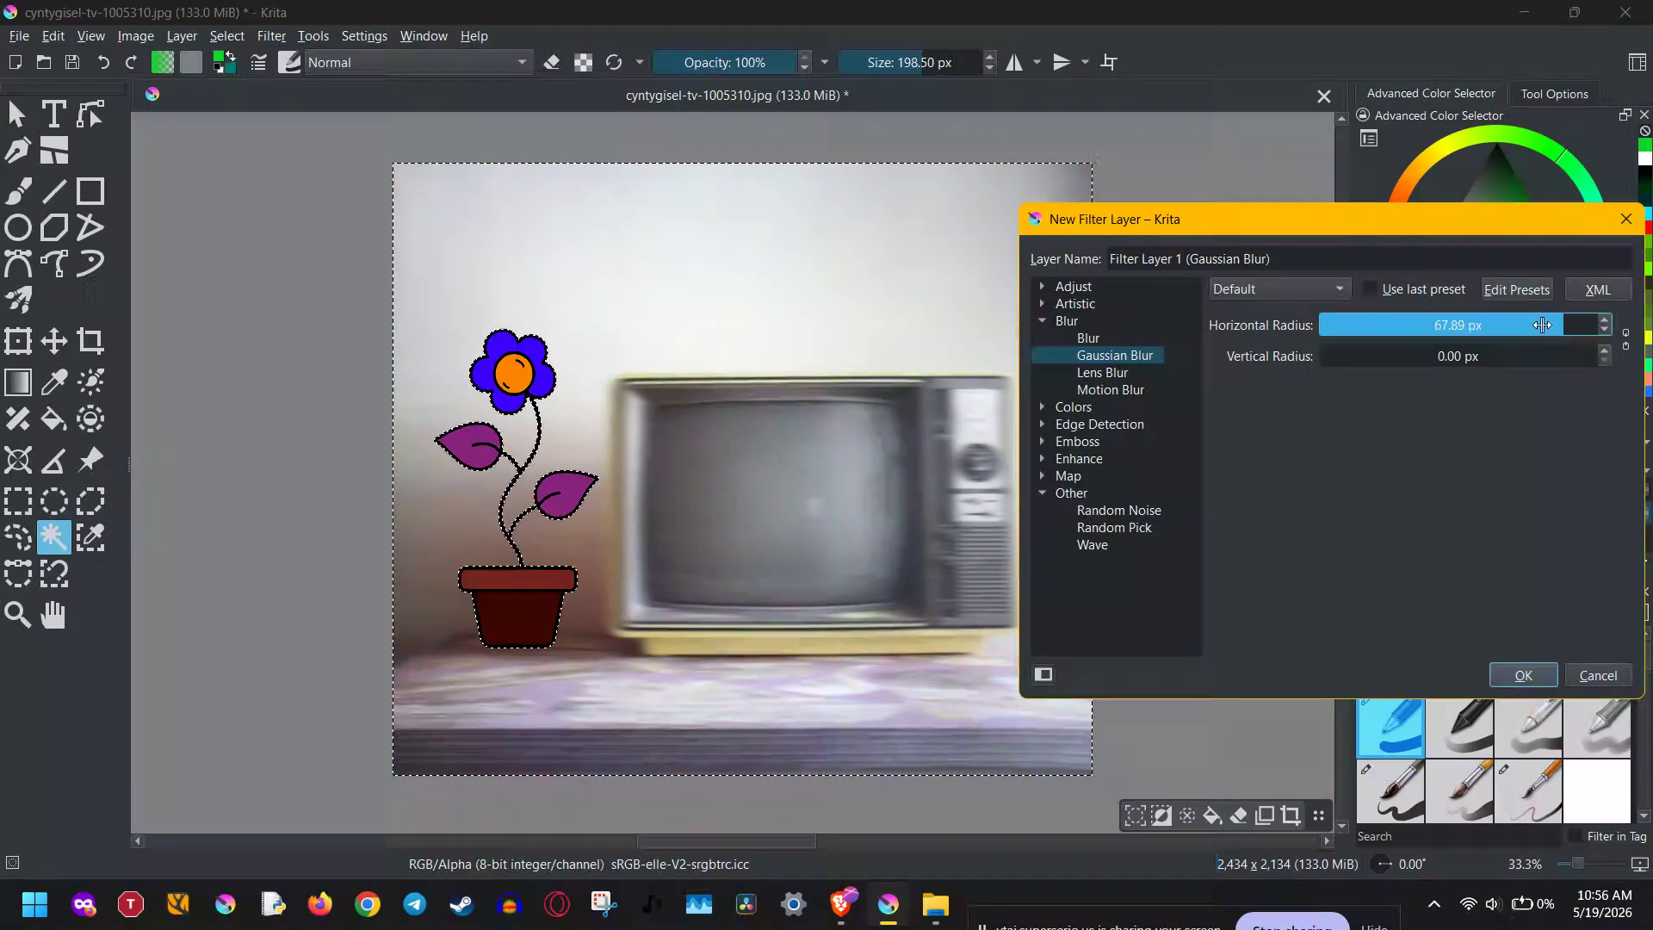
left_click(1517, 675)
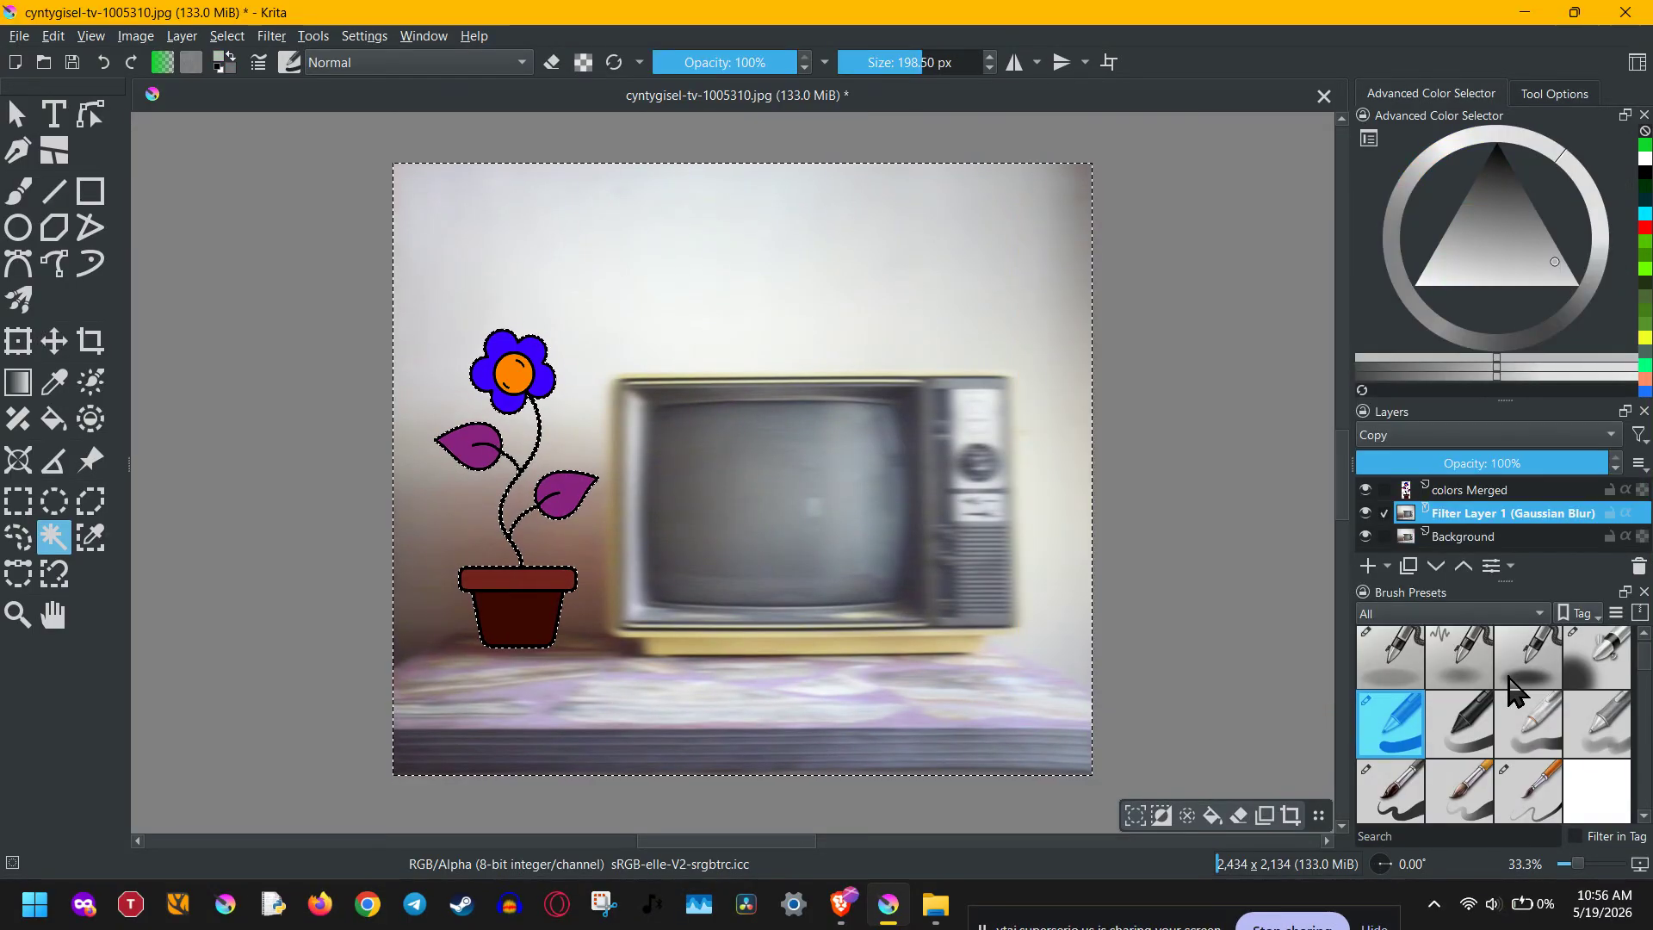
Hide and reshow the Gaussian Blur filter layer to compare the photo with and without blur, and clear the selection
left_click(1366, 514)
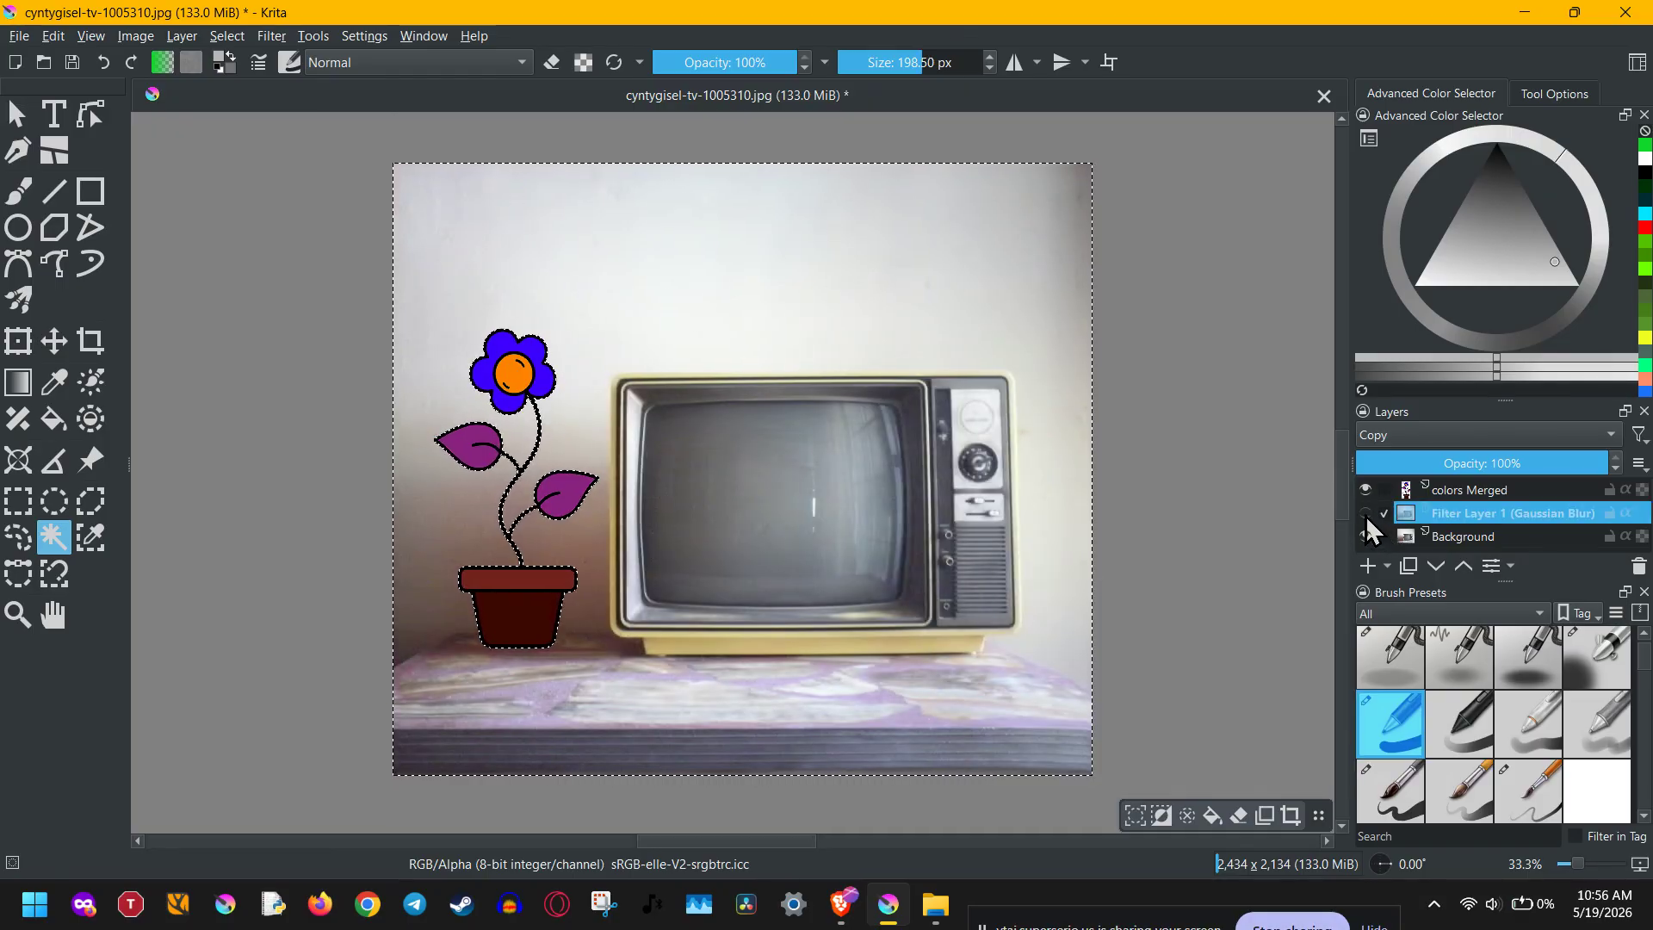
left_click(1366, 514)
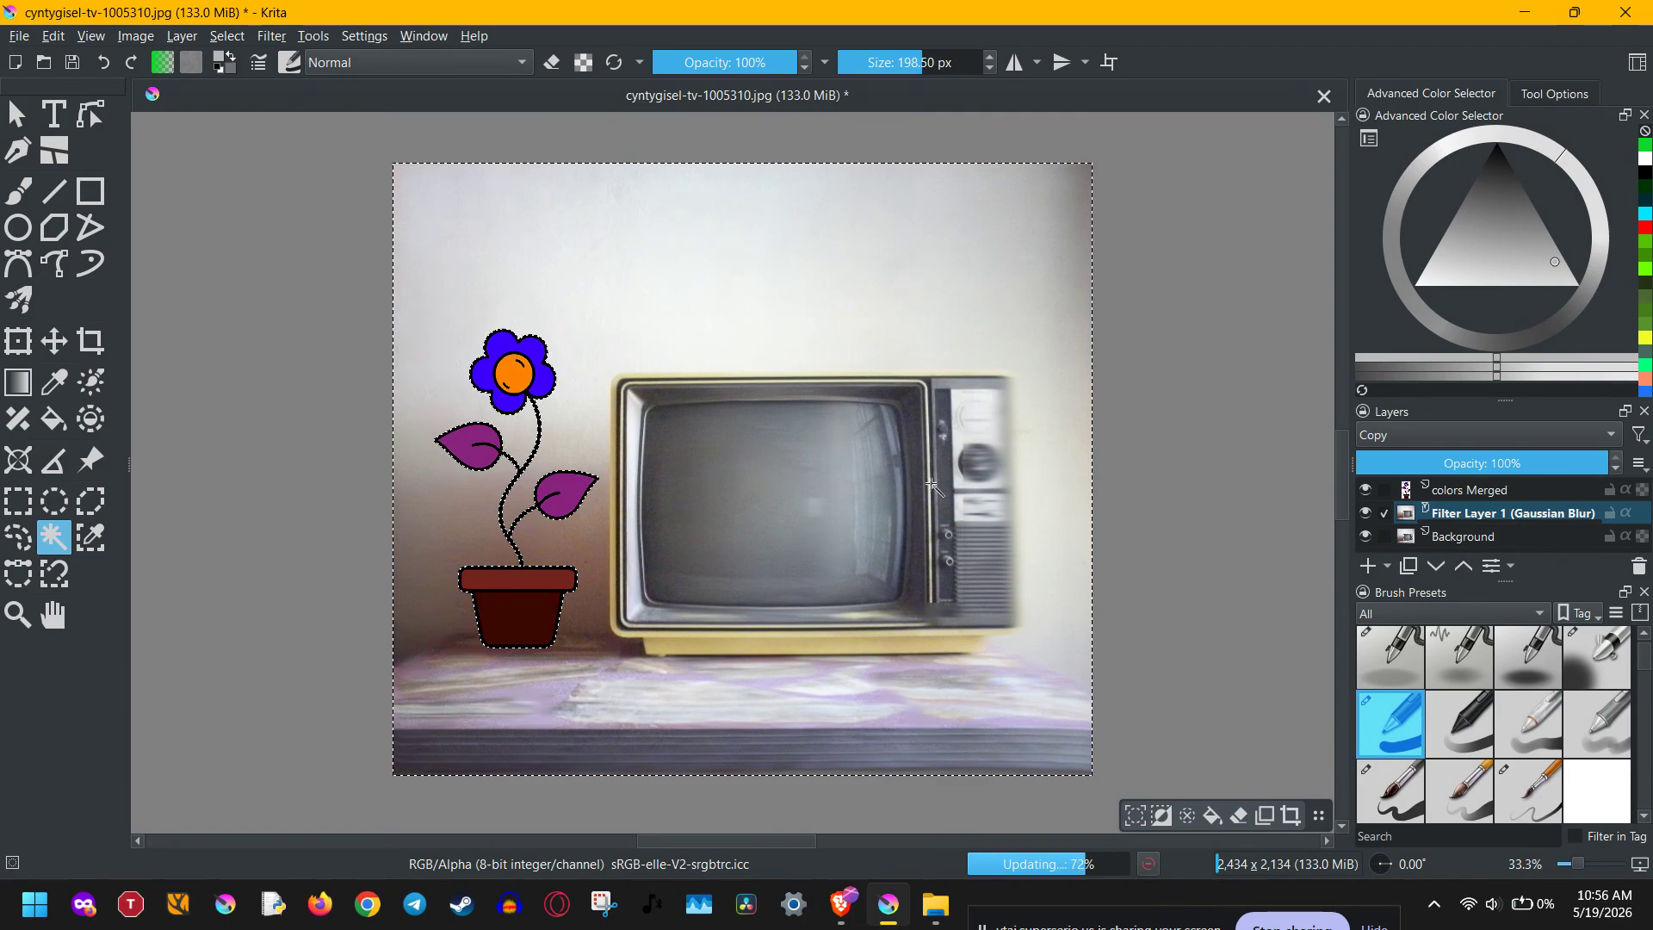
scroll(932, 484, "up", 3)
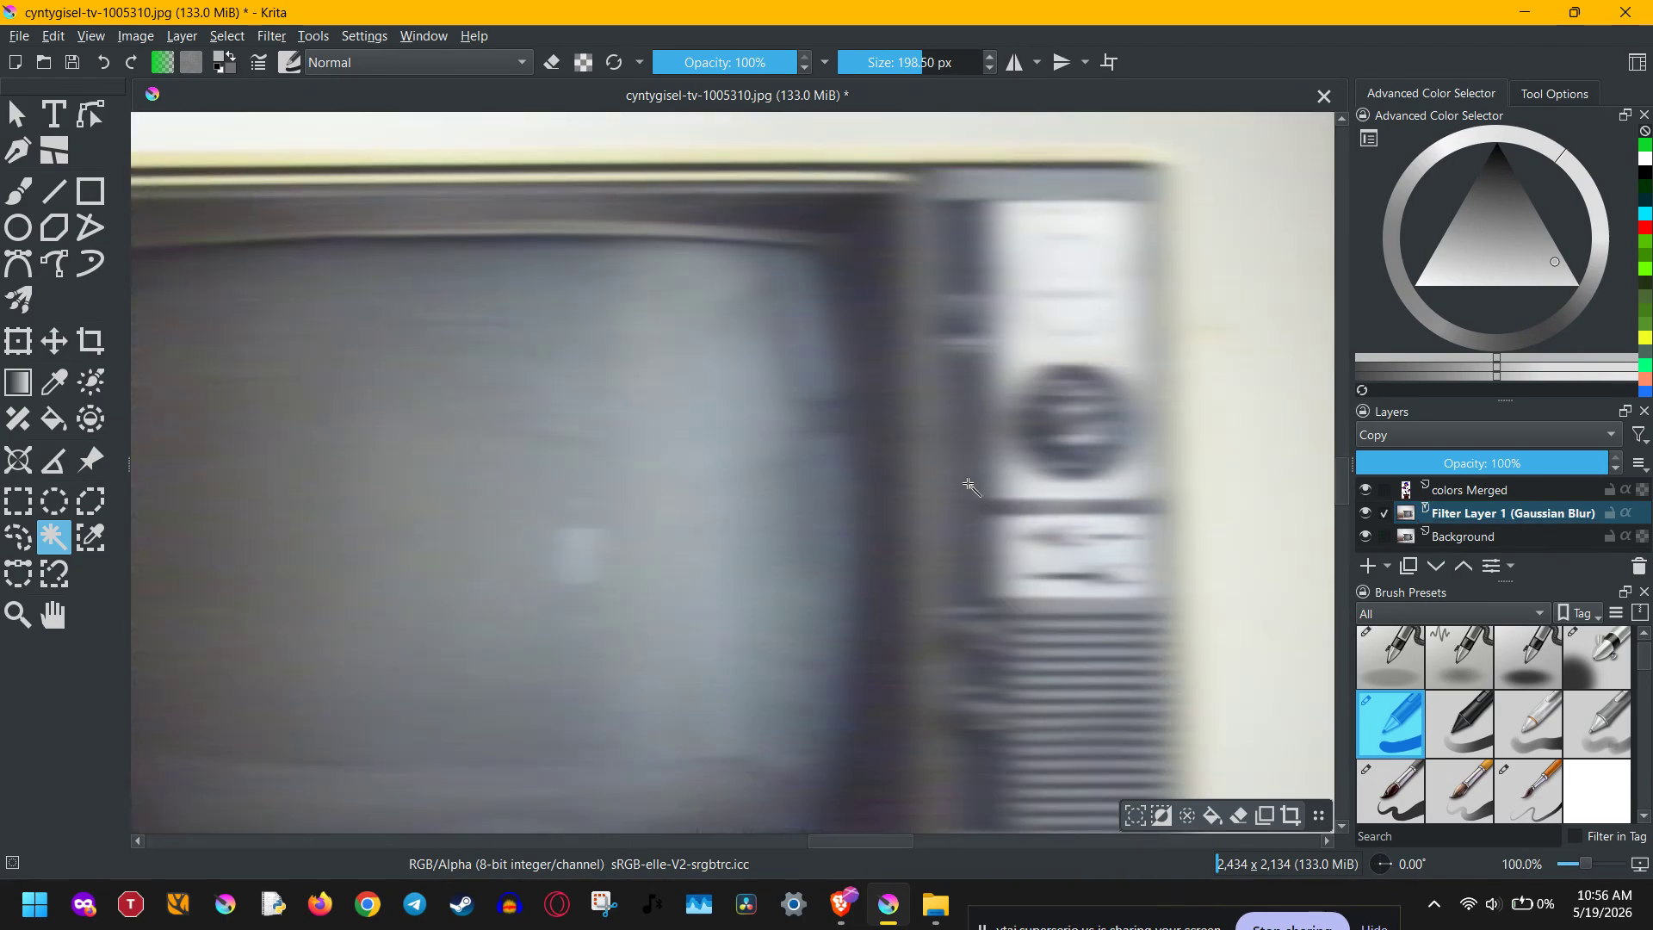
scroll(970, 486, "down", 4)
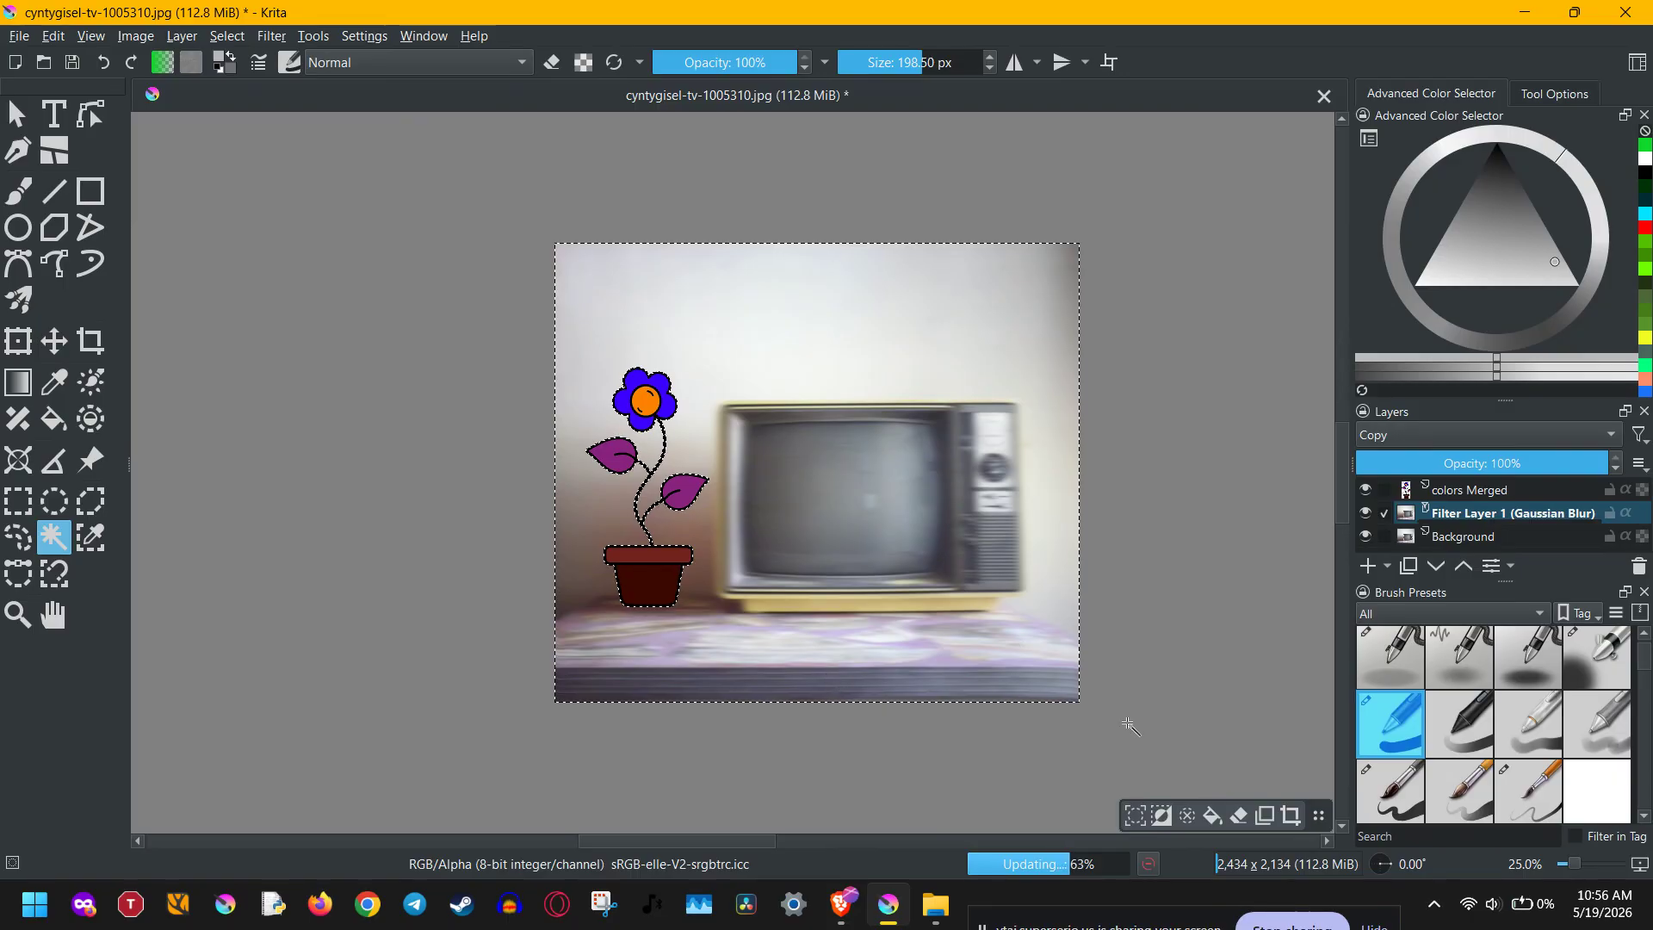
left_click(1187, 816)
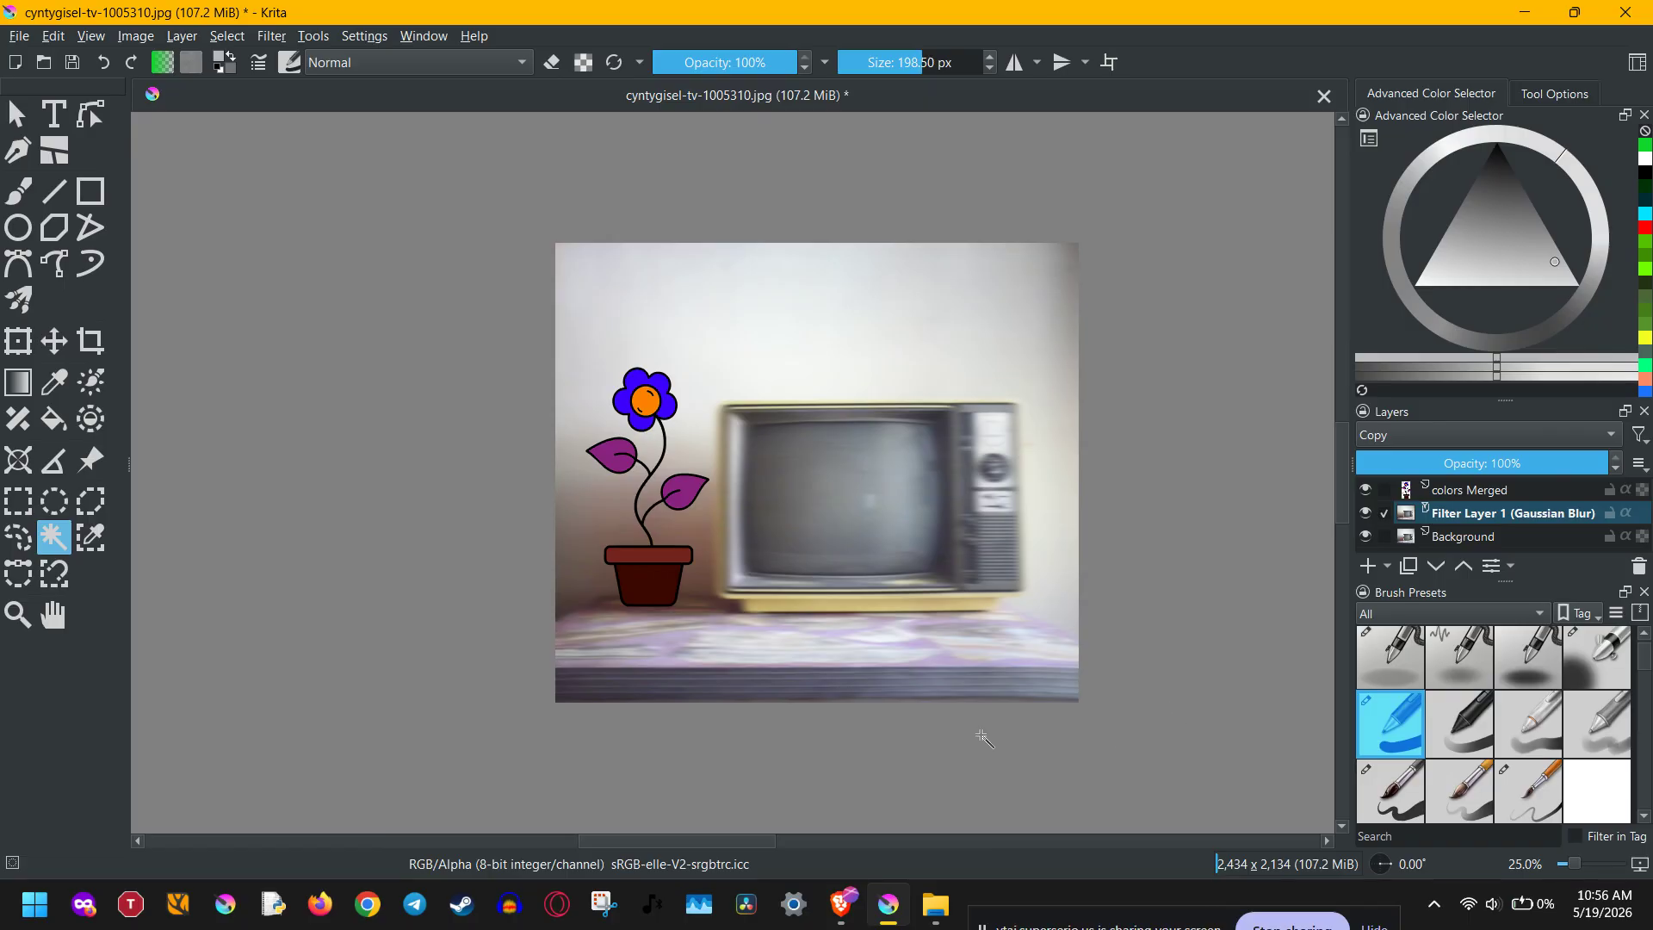
Try contiguous selections of the pot, and on the colors Merged layer the flower centre, a leaf and the surrounding background, and deselect
left_click(658, 591)
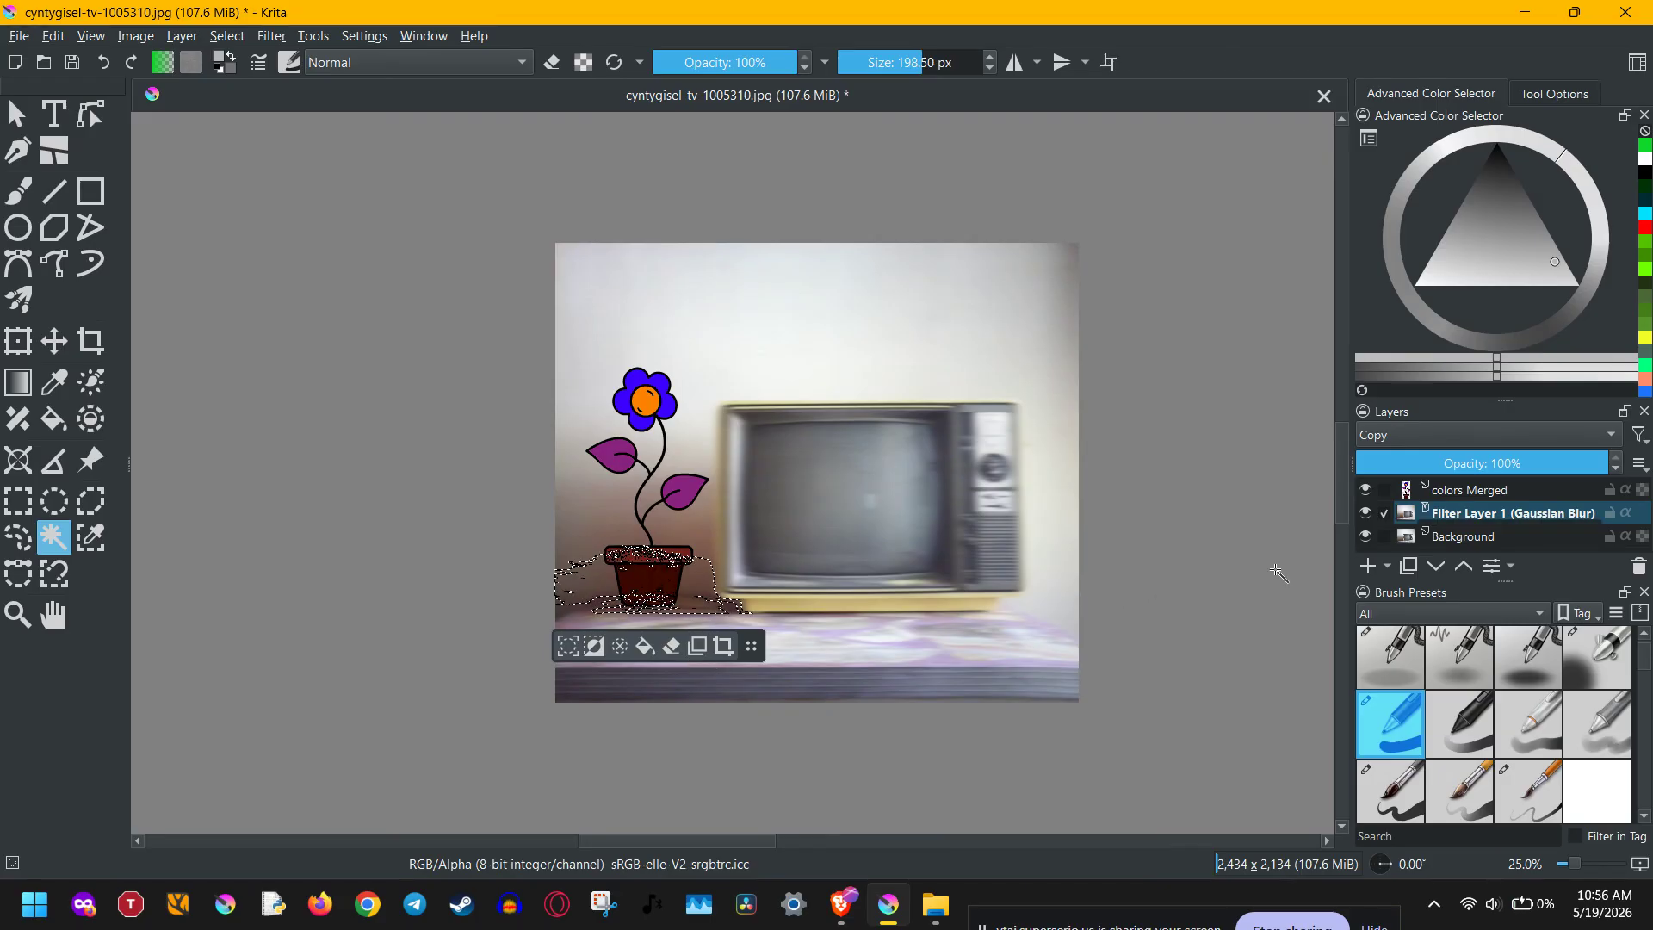
left_click(1500, 489)
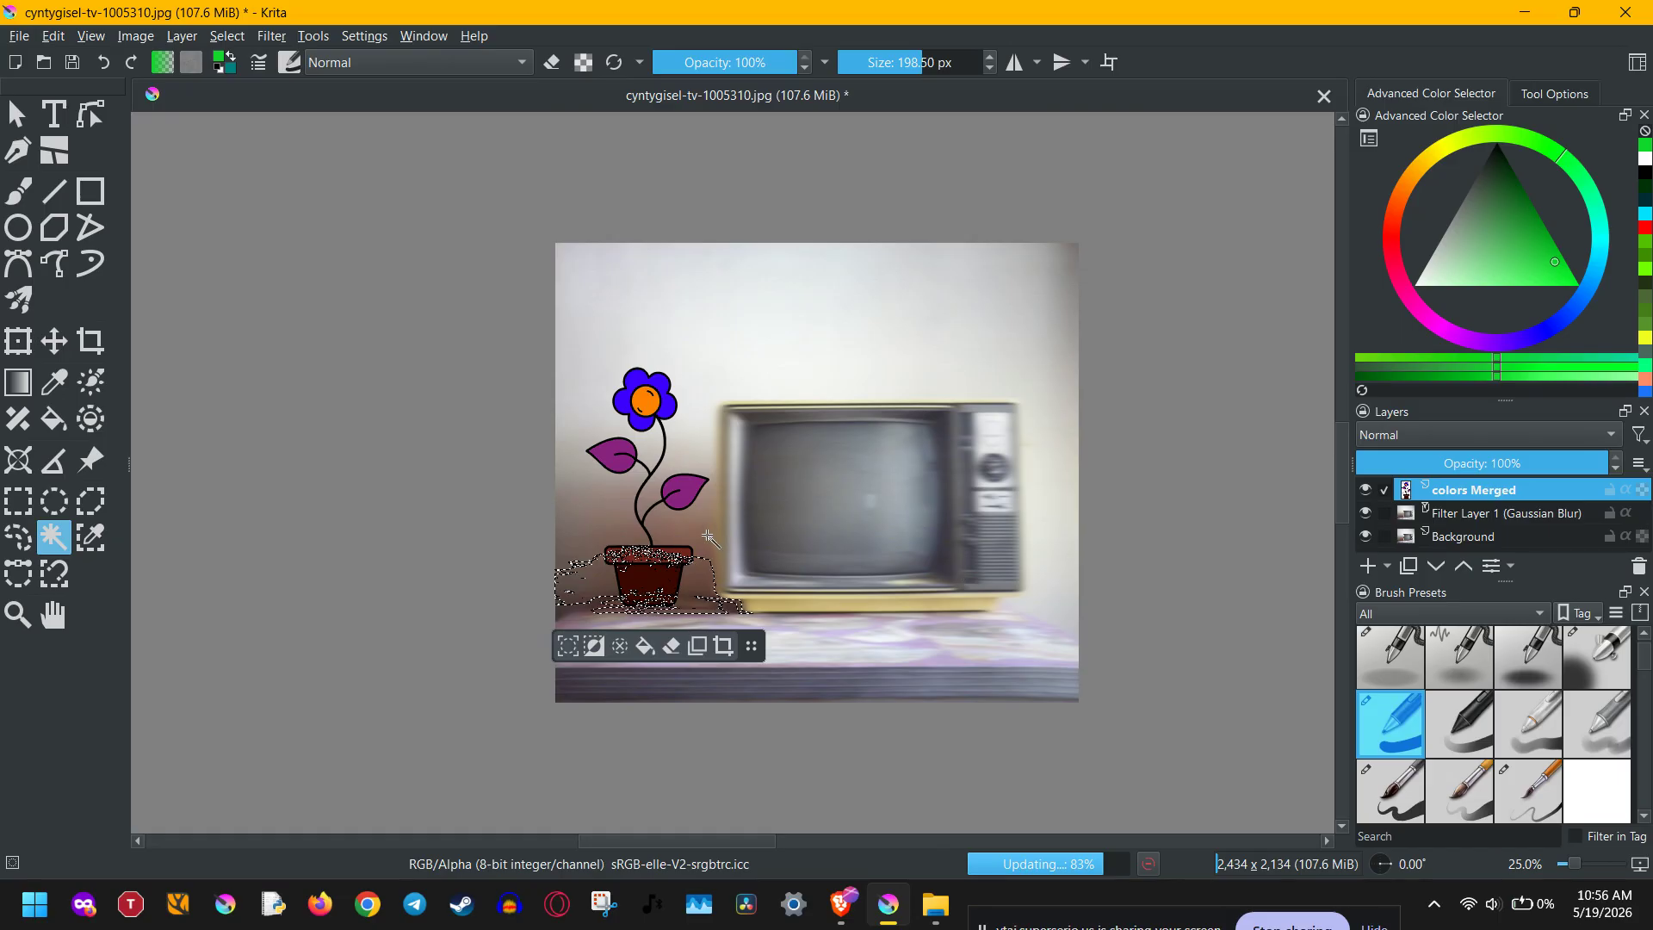
left_click(646, 408)
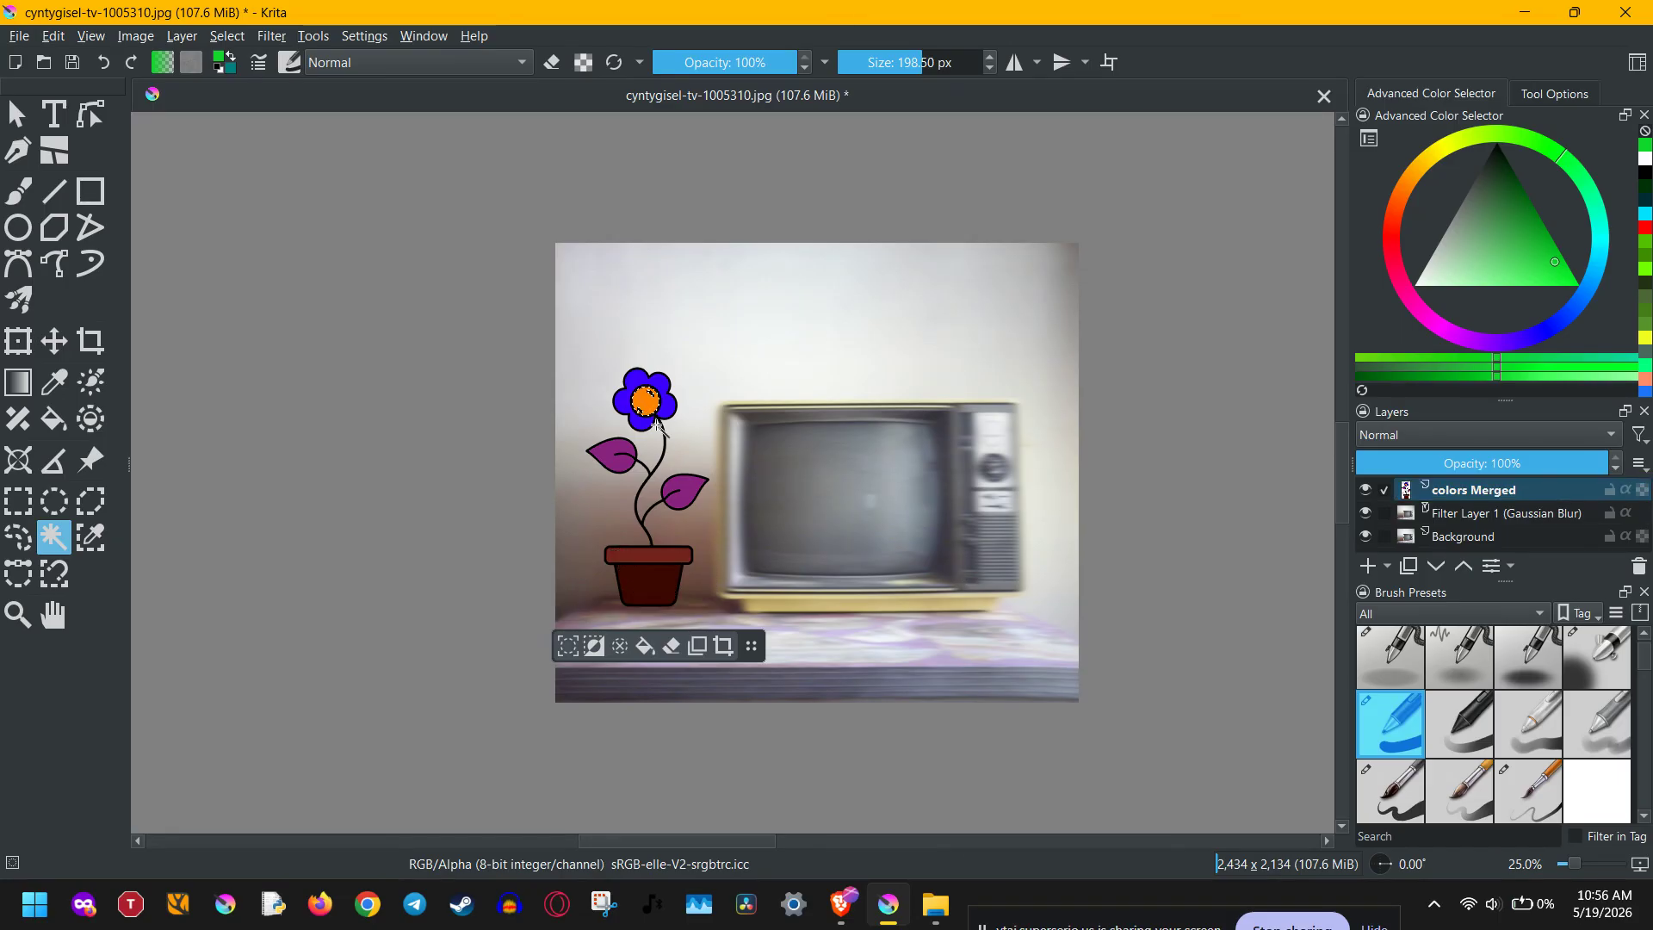
left_click(686, 492)
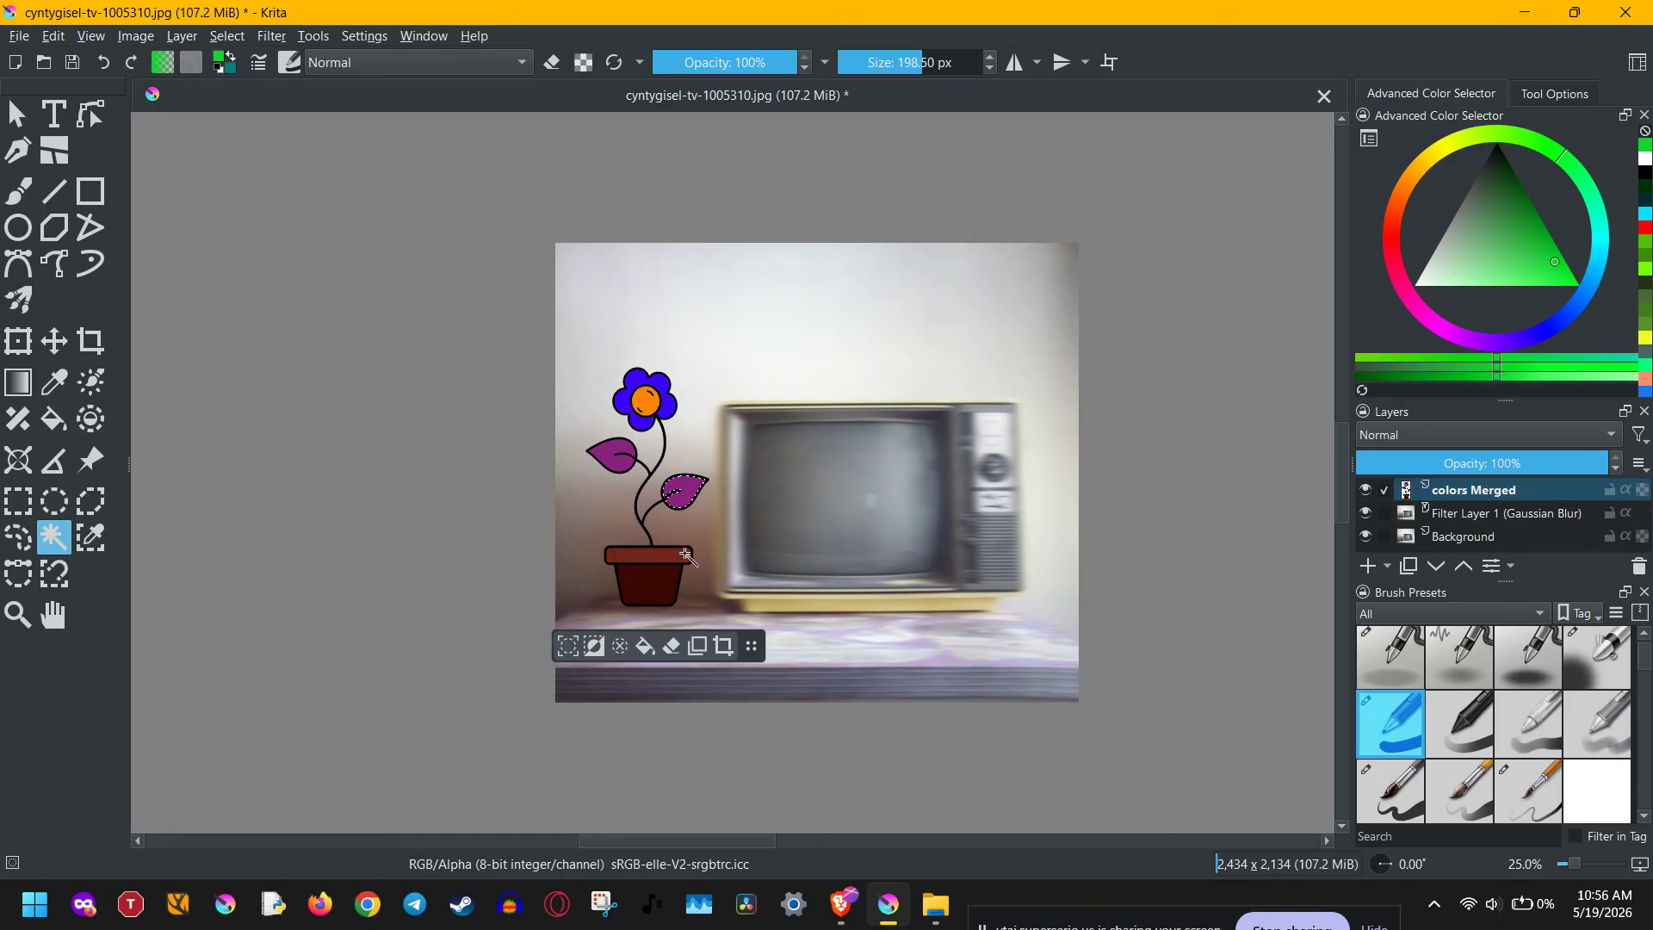
left_click(1040, 517)
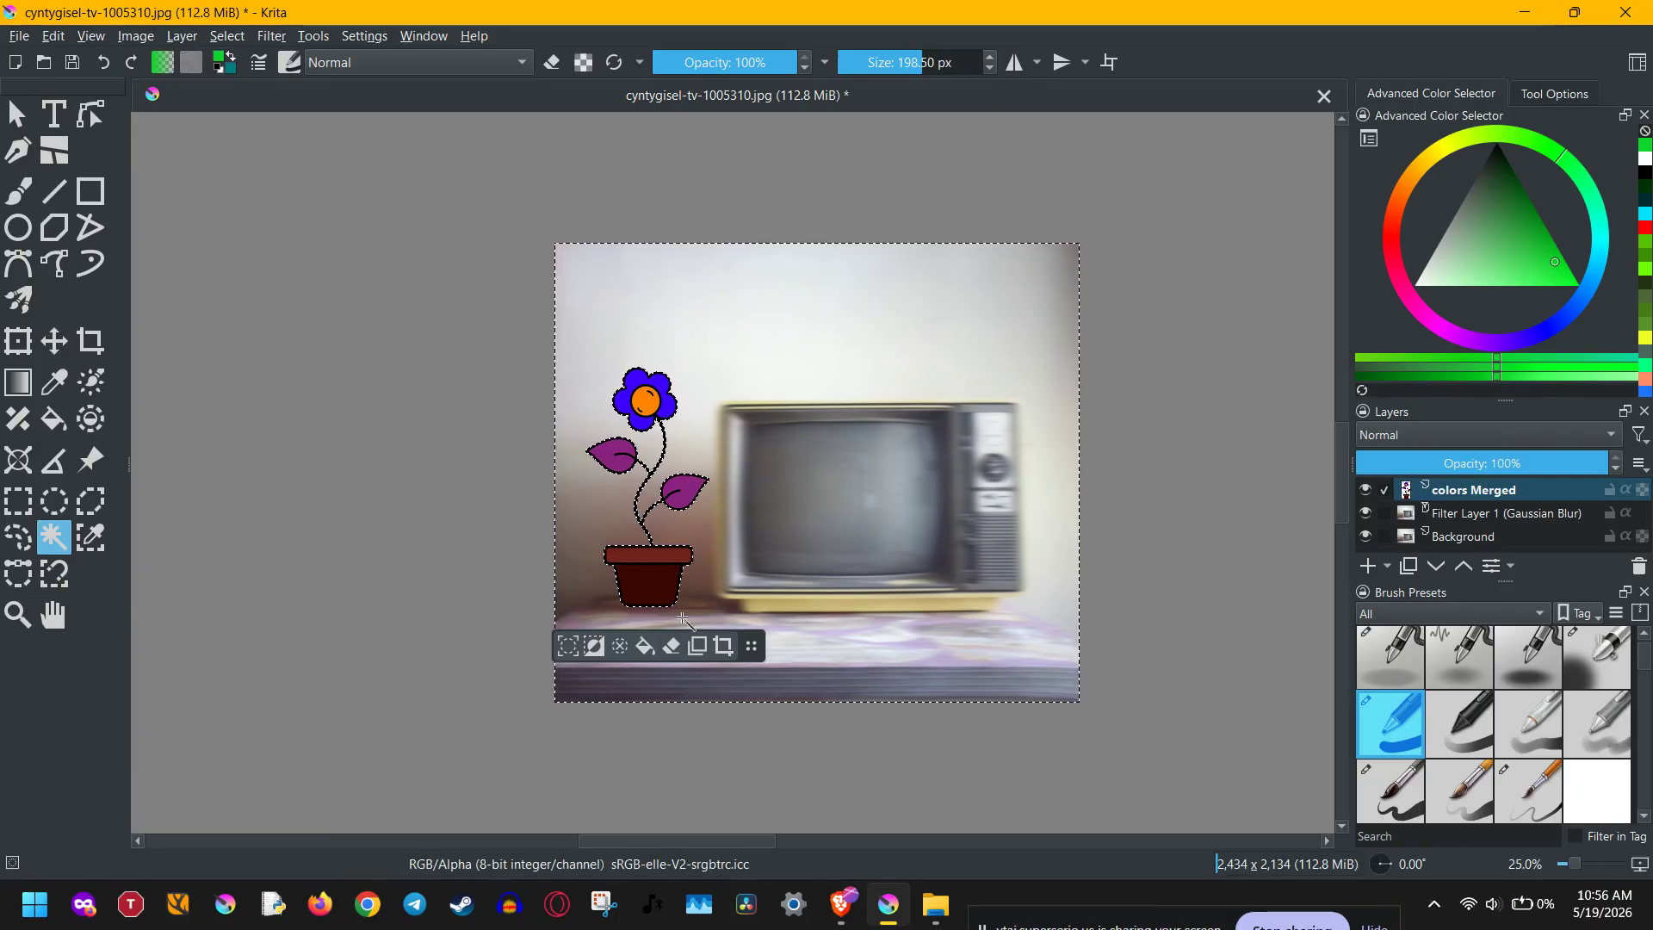
left_click(626, 650)
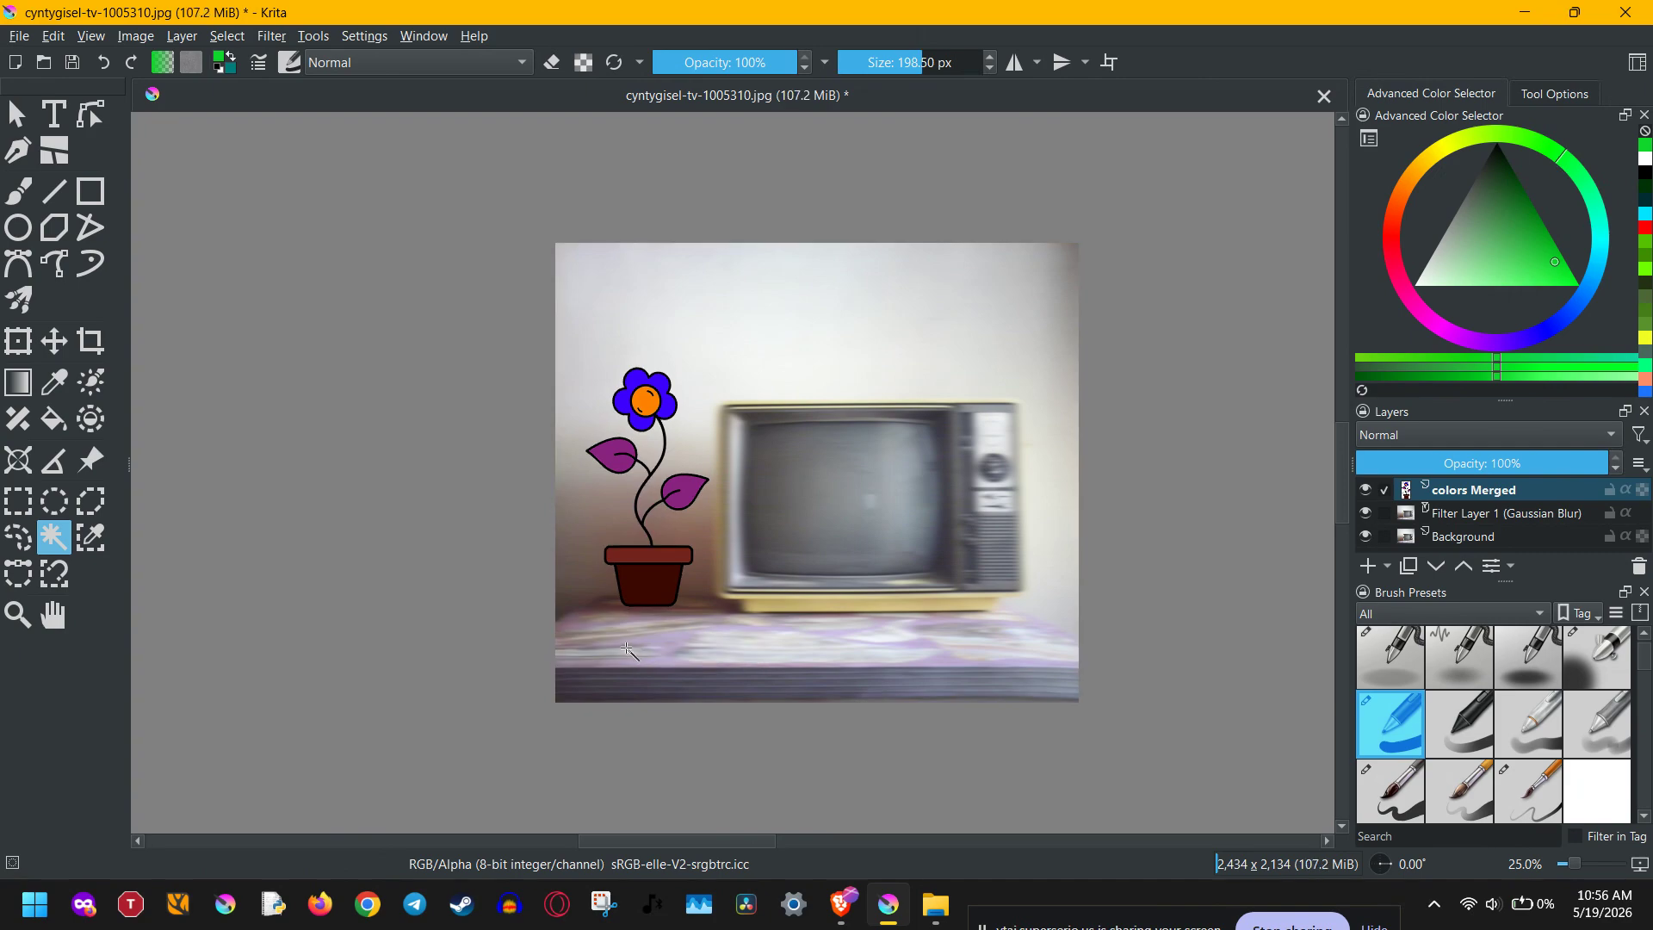